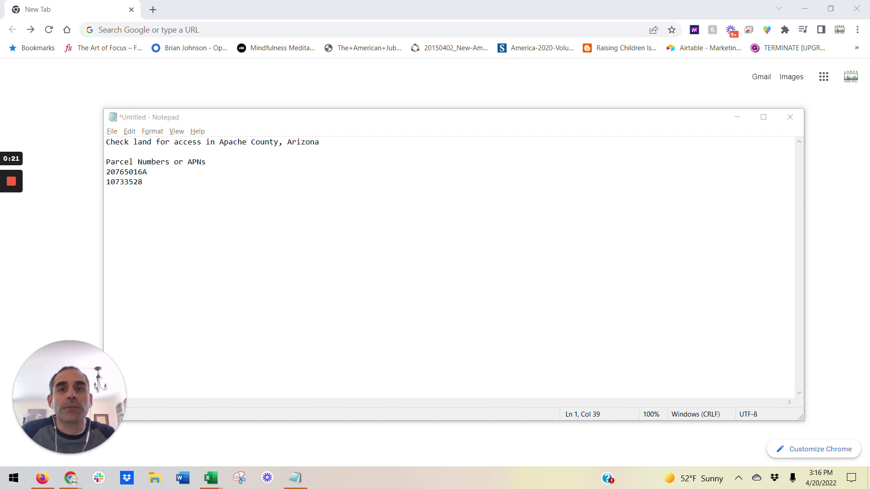
- Open a new Incognito browser window for the search
left_click(133, 172)
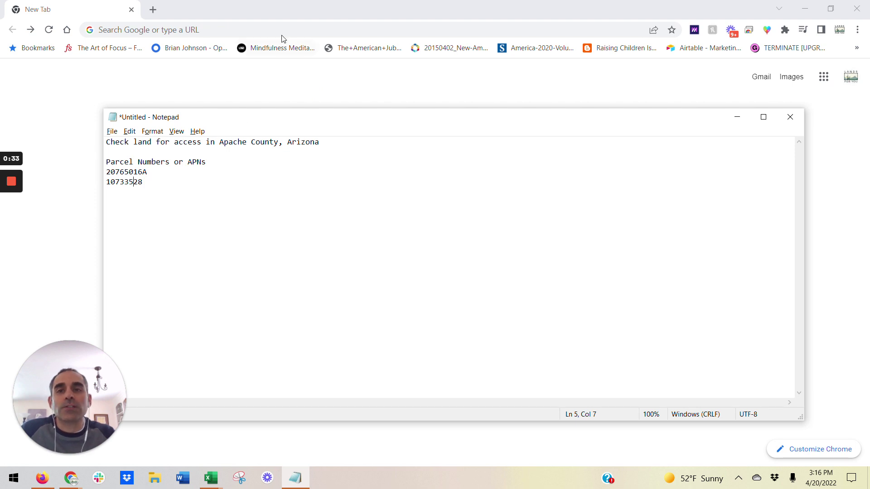
left_click(318, 30)
type("apa")
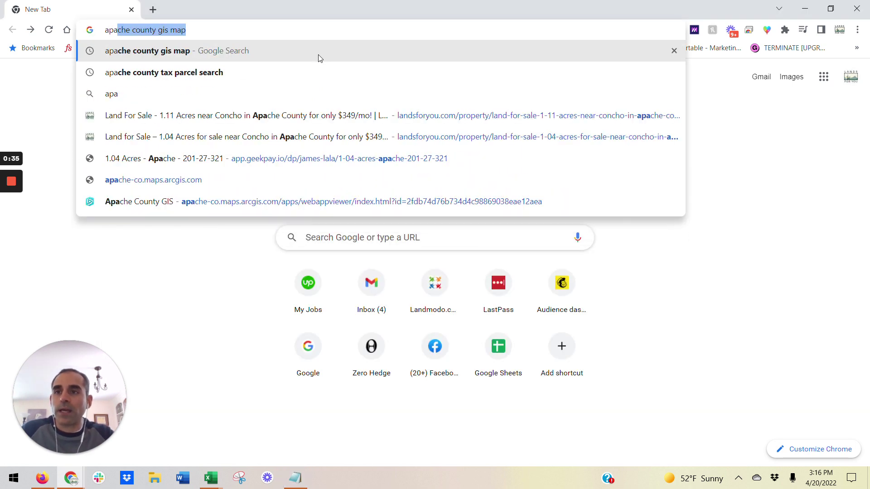
type("che county")
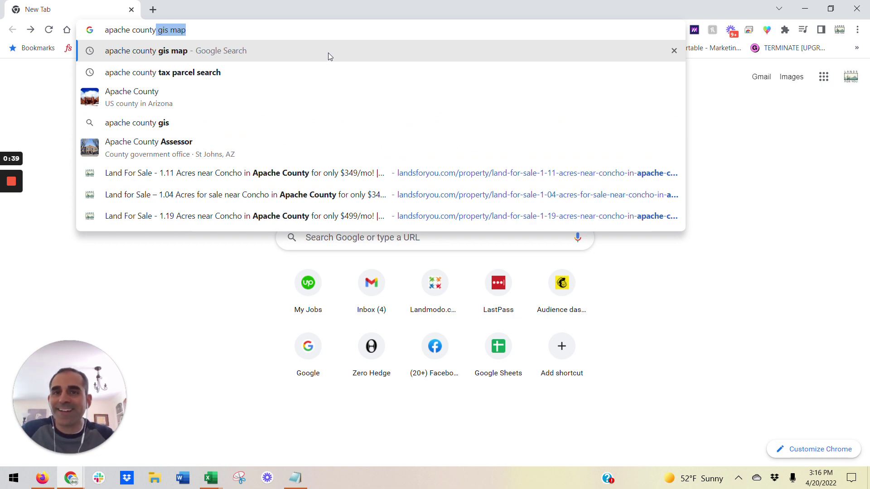
left_click(857, 30)
left_click(838, 76)
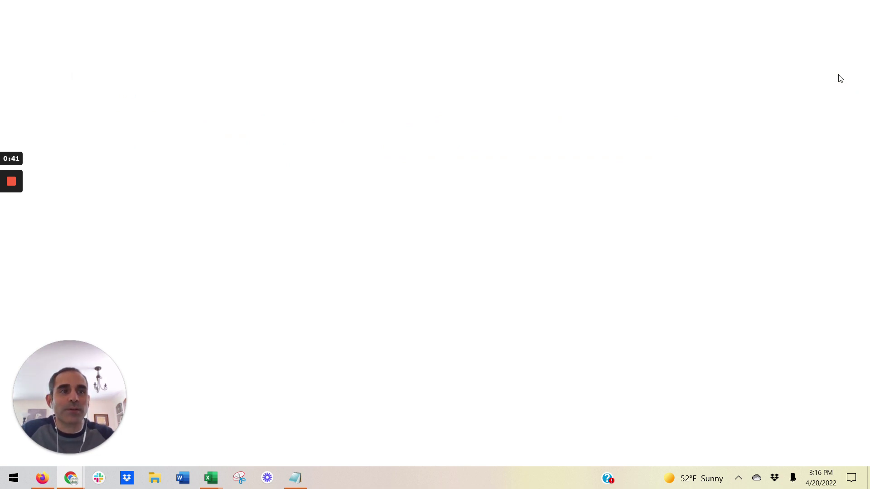
- Search Google for 'apache county gis' and open the 'GIS Mapping - Apache County' result
type("go")
key("Return")
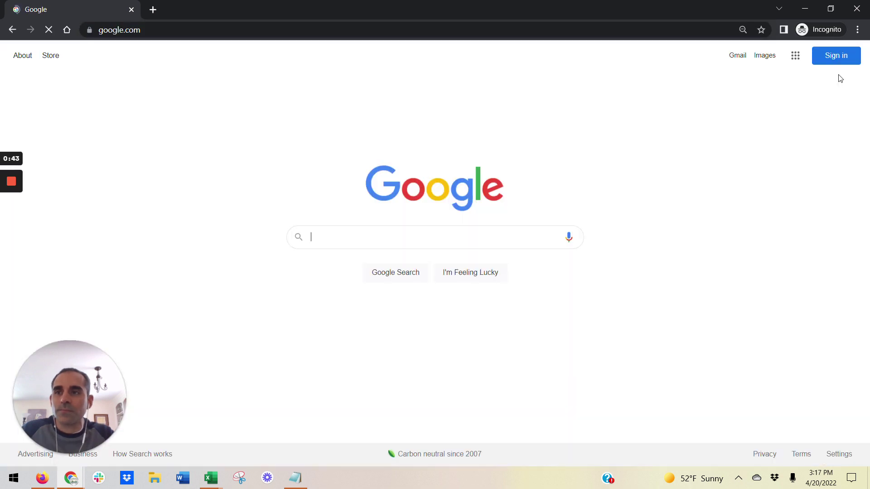
type("apache count")
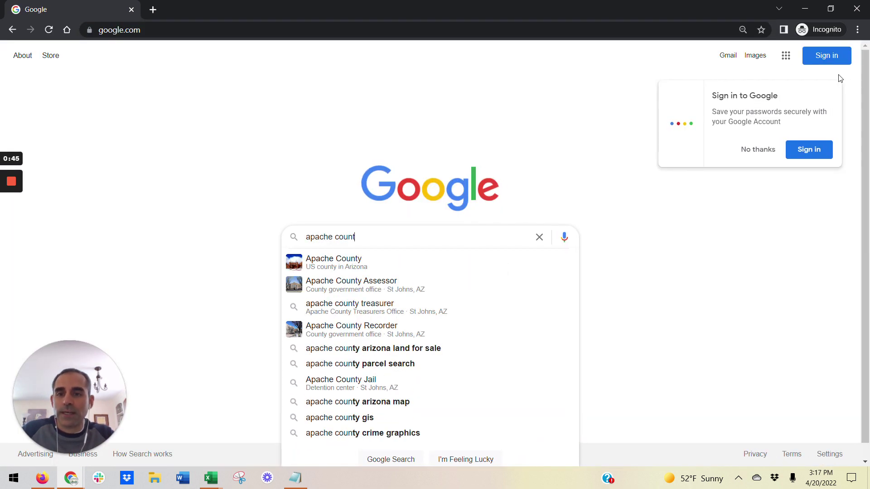
type("y gis")
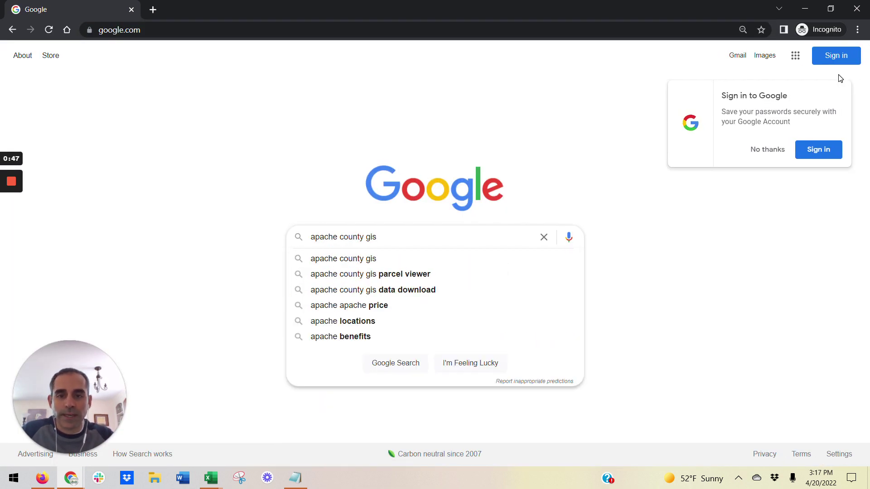
left_click(436, 263)
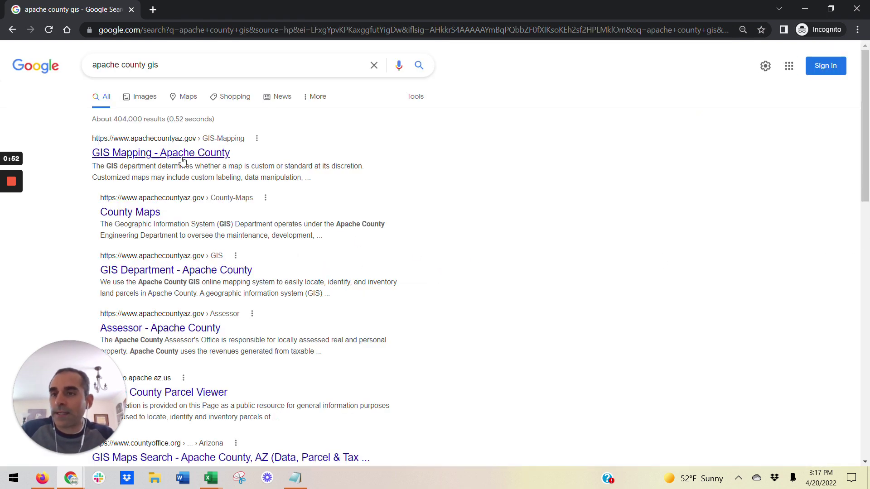
left_click(181, 158)
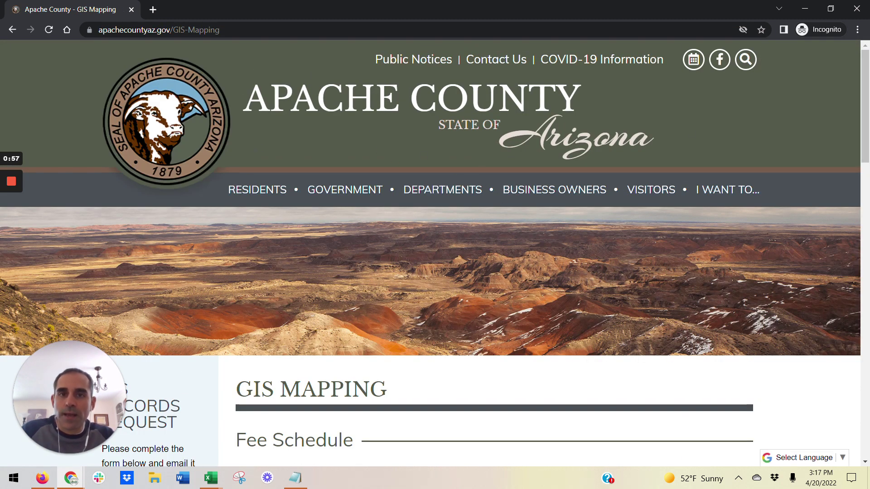
- Open the GIS Department page in a new tab and follow its Search the Apache County GIS link
scroll(550, 206, "down", 5)
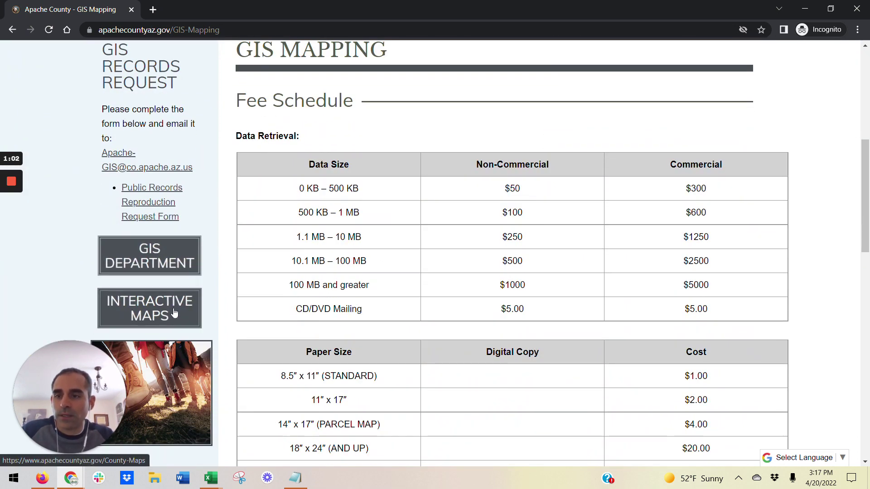
middle_click(162, 260)
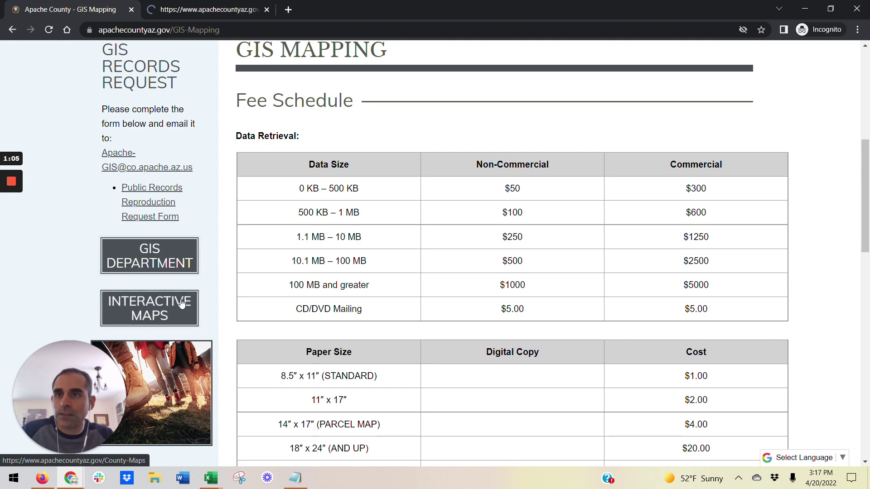
left_click(211, 7)
scroll(287, 165, "down", 8)
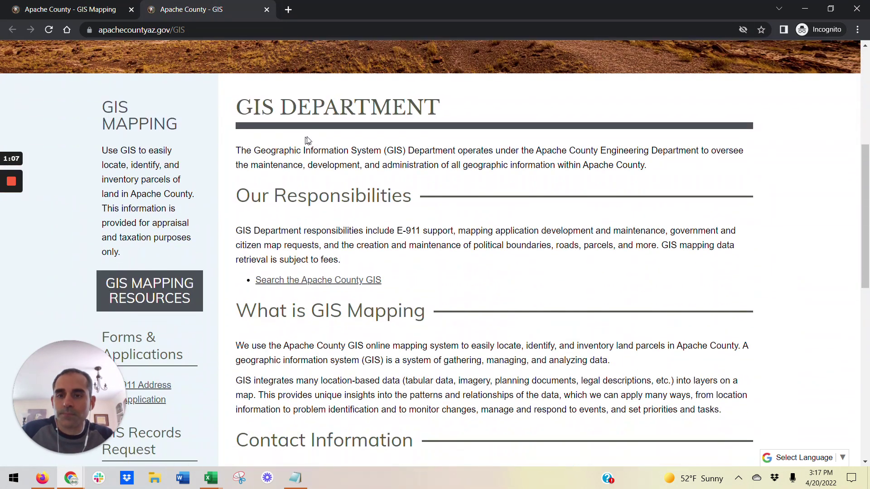
scroll(300, 142, "down", 1)
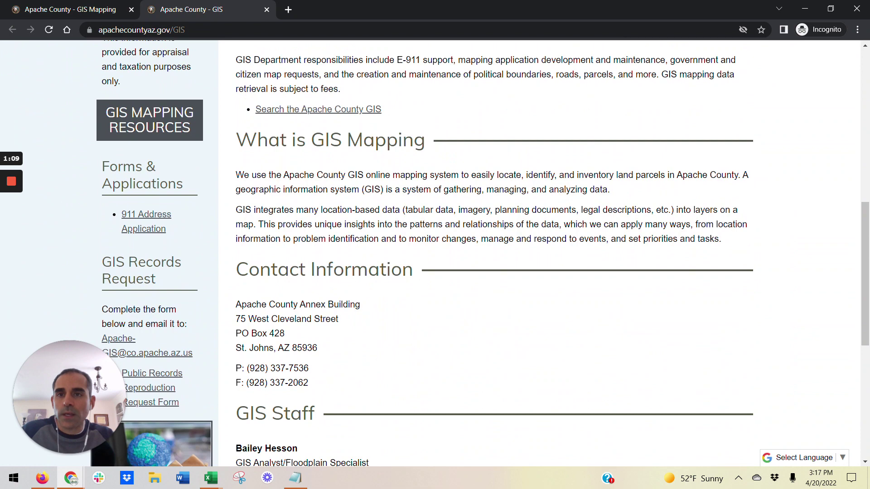
left_click(345, 112)
- From the Interactive Maps page, open COUNTY MAP and PARCEL VIEWER in new tabs
scroll(338, 116, "down", 8)
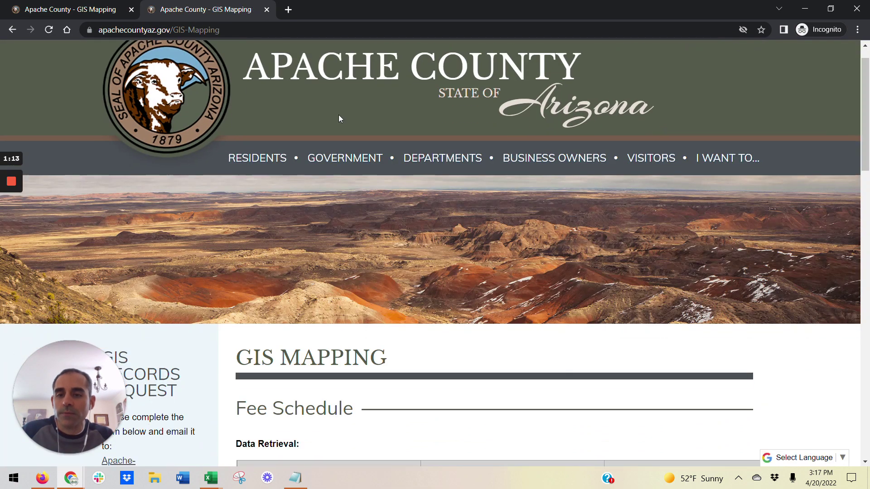
scroll(333, 119, "down", 1)
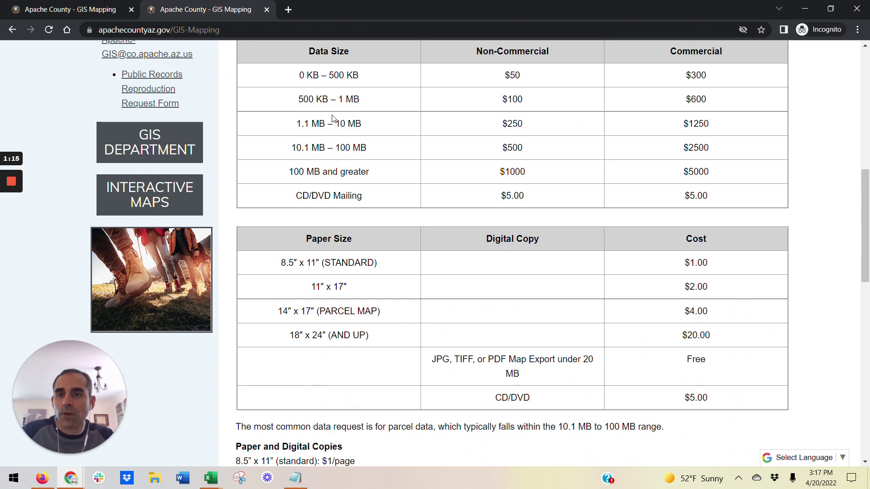
left_click(140, 195)
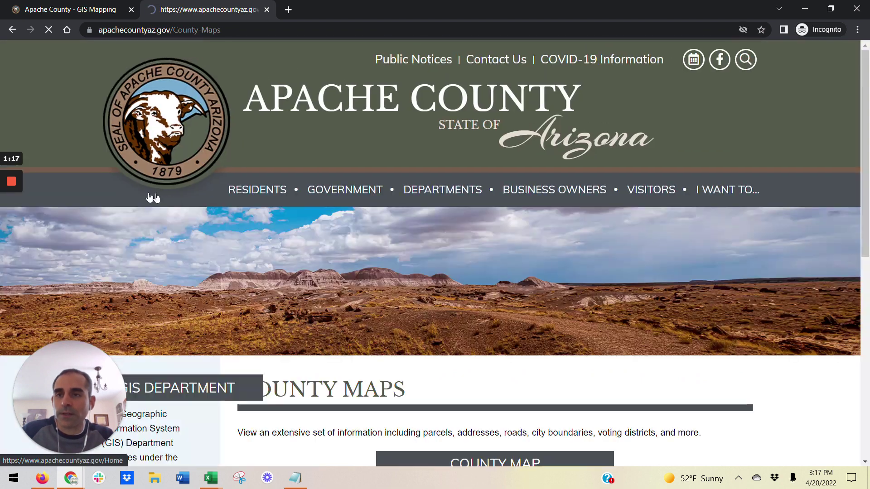
scroll(408, 180, "down", 7)
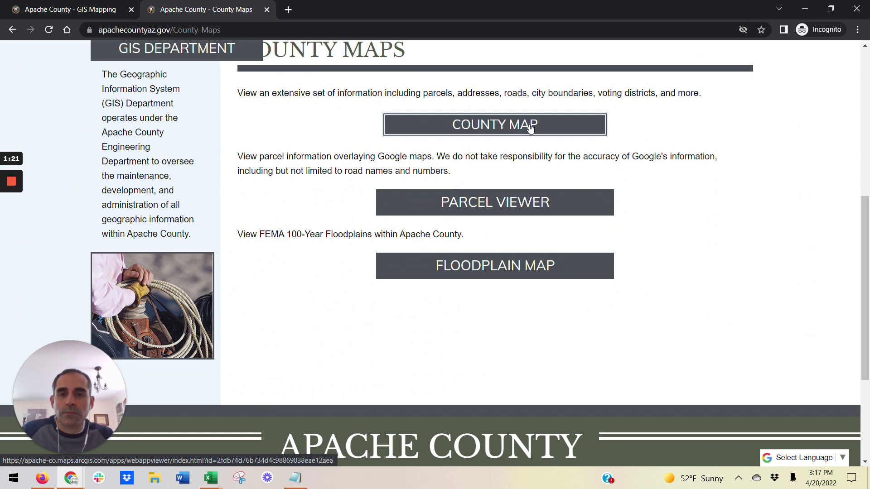
left_click(530, 128)
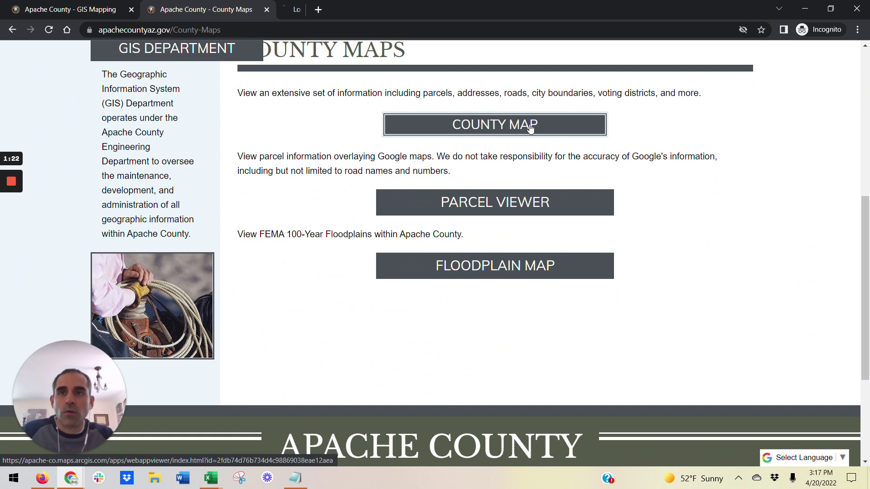
left_click(505, 204)
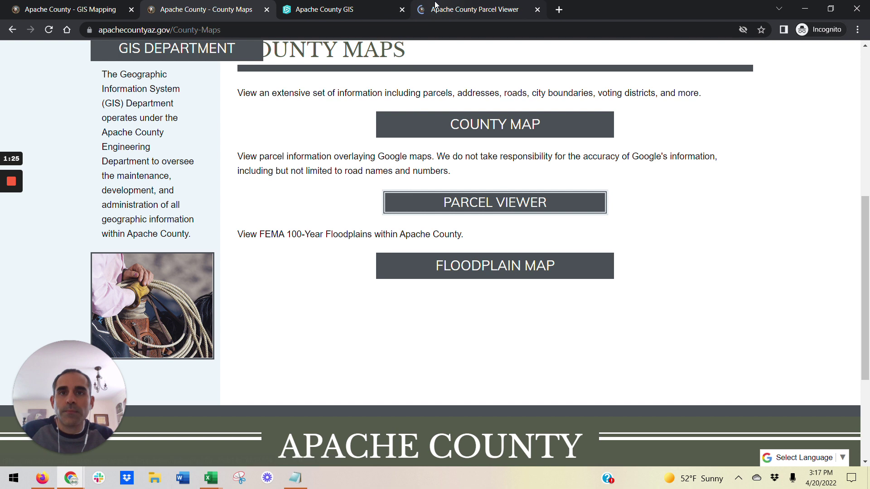
- Accept the GIS map disclaimer, load one zone in the Parcel Viewer, and return to the GIS map
left_click(391, 7)
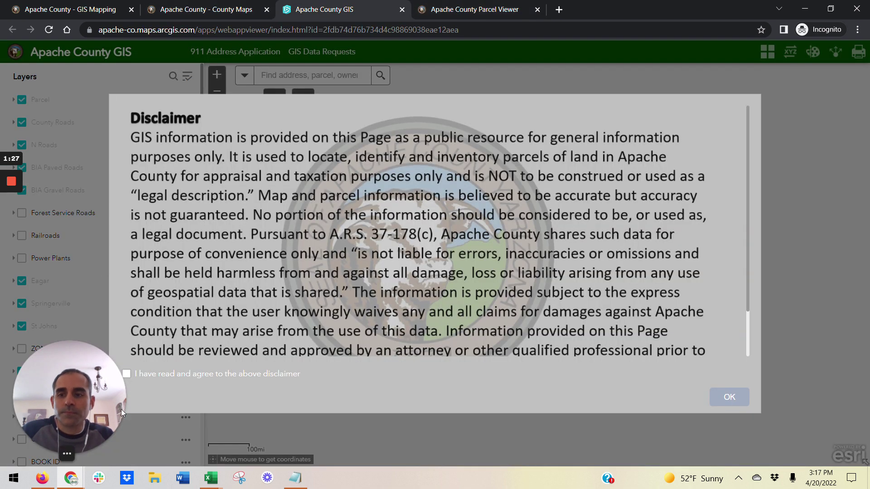
left_click_drag(95, 385, 811, 226)
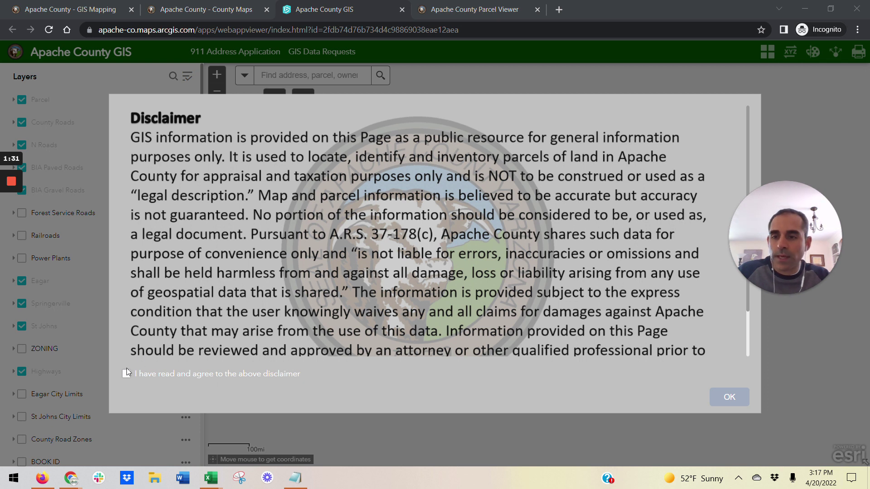
left_click(216, 378)
left_click(728, 398)
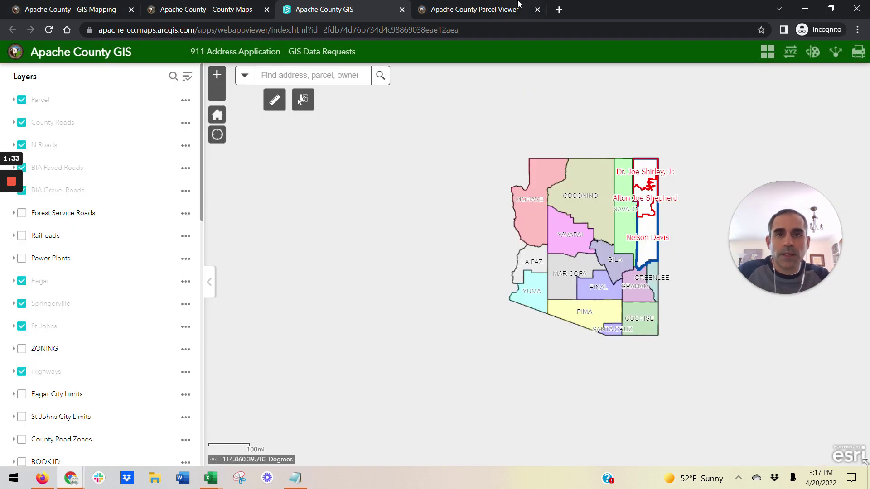
left_click(488, 9)
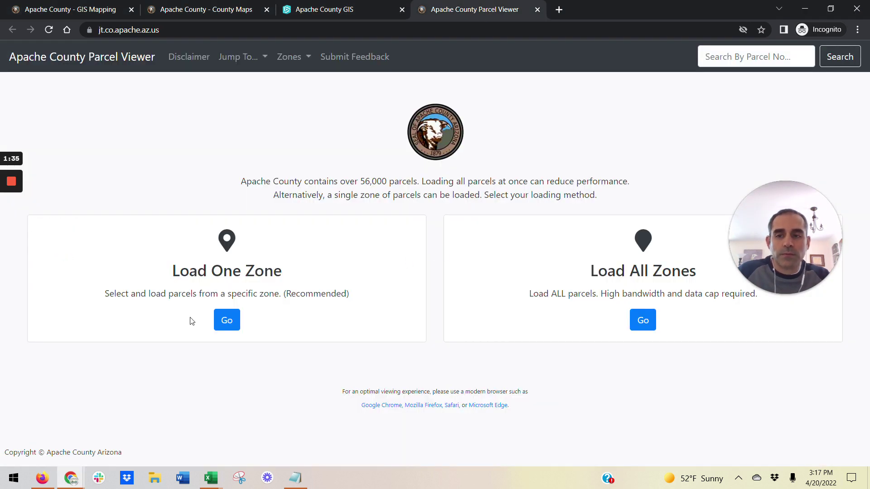
left_click(226, 322)
left_click(324, 10)
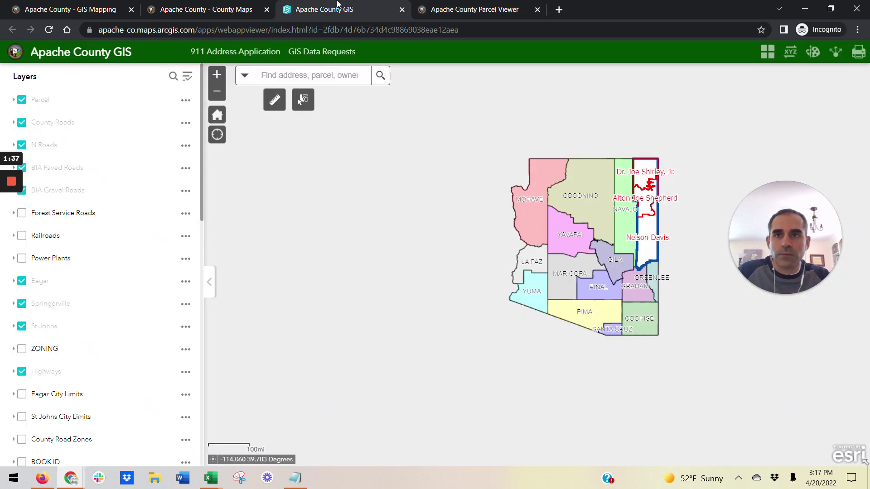
- Copy parcel number 20765016A from the notes and paste it into the map search
key("alt+Tab")
key("alt+Tab")
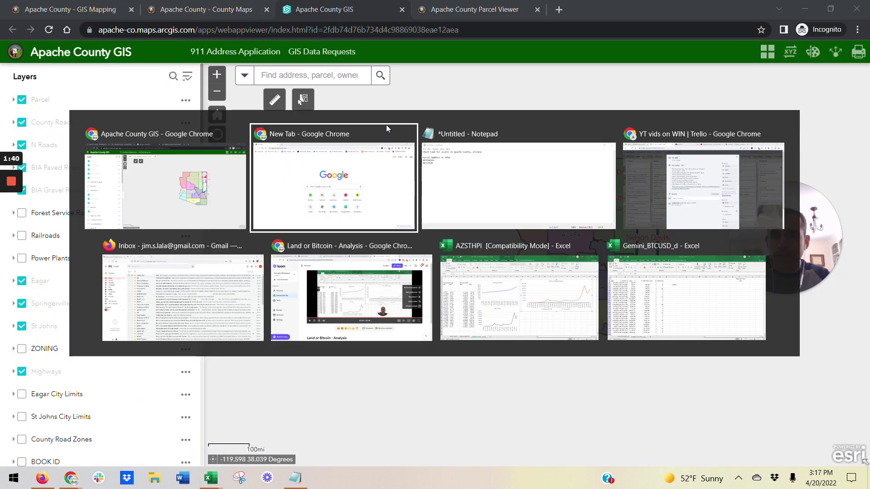
key("Up")
key("Home")
key("shift+End")
key("ctrl+c")
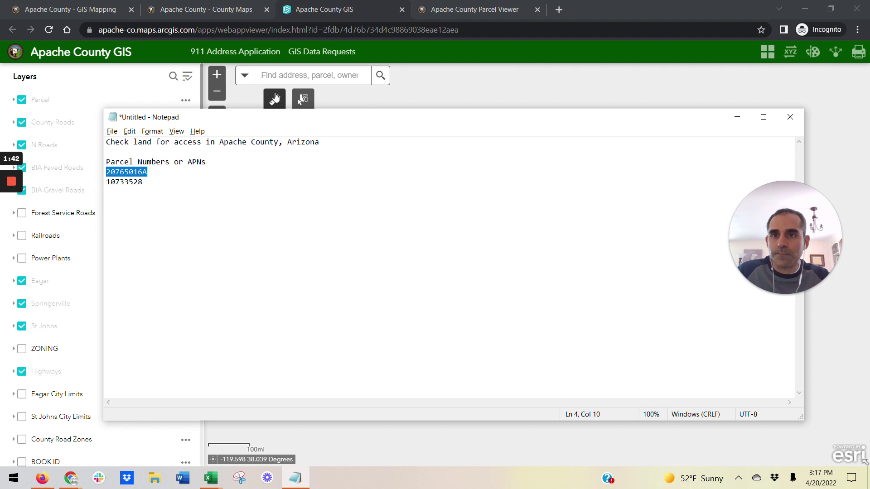
key("alt+Tab")
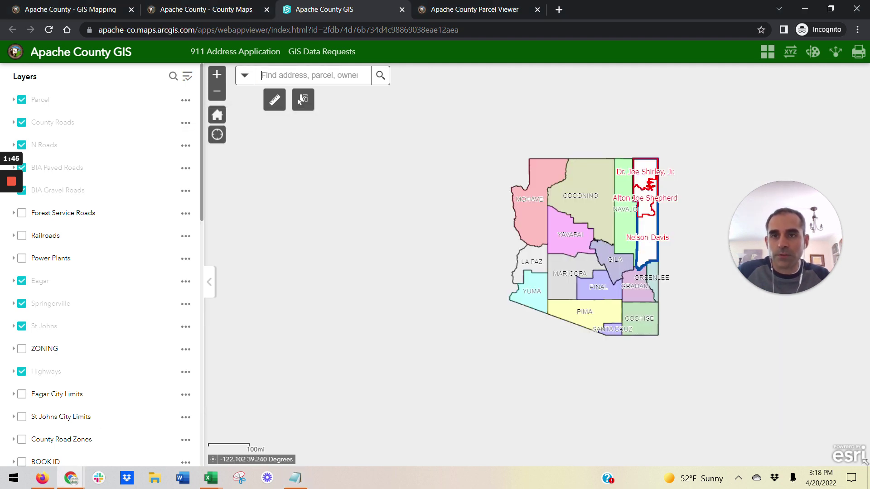
key("ctrl+v")
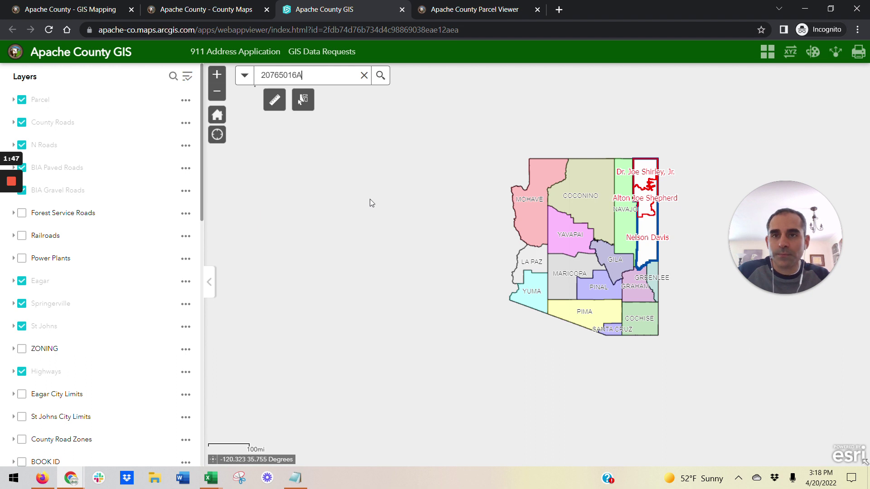
- Insert hyphens to make 207-65-016A and select that parcel match
key("Left")
key("Left")
key("Left")
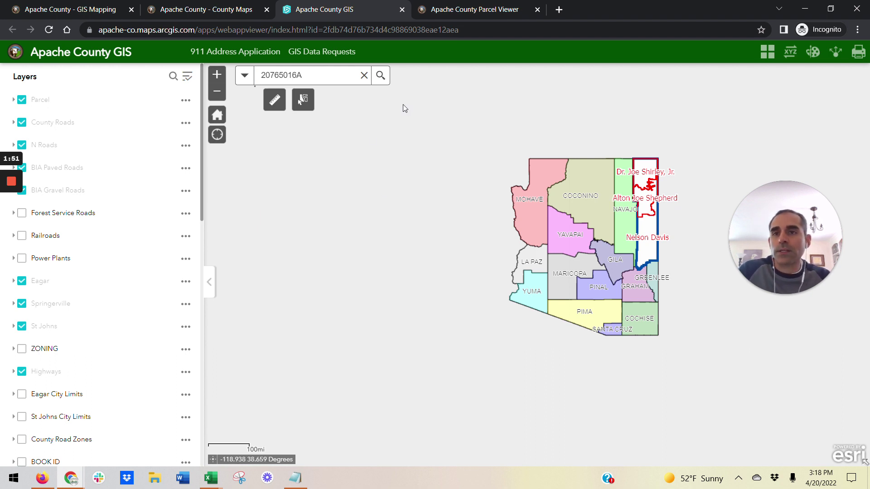
type("-")
key("Left")
key("Left")
key("Left")
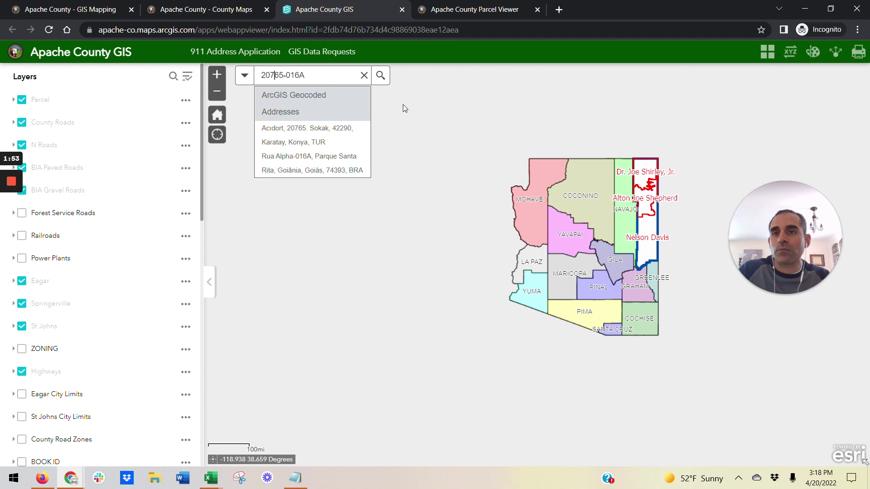
type("-")
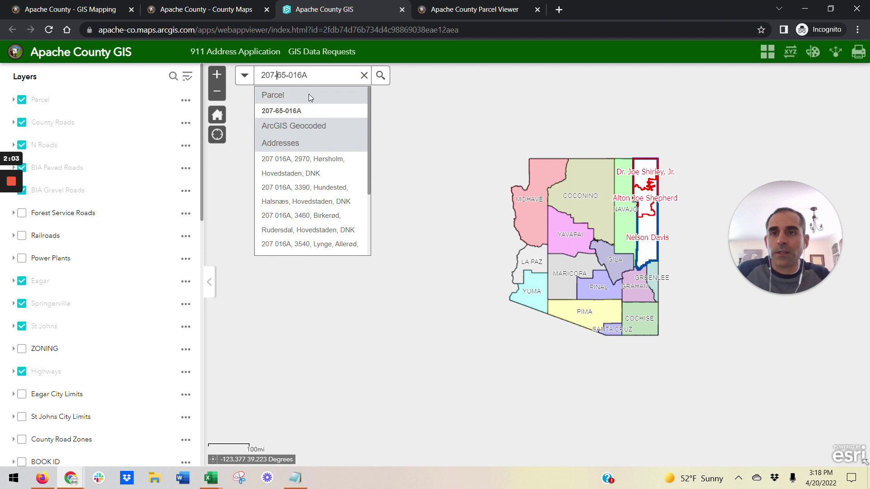
left_click(293, 112)
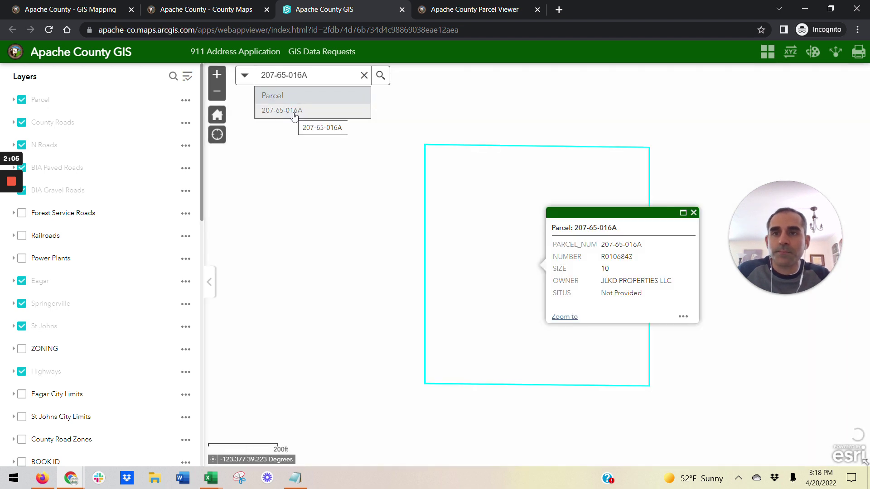
- Close the parcel popup, zoom out, and center 207-65-016A among neighbours like 207-65-016B and 207-65-003
left_click(693, 213)
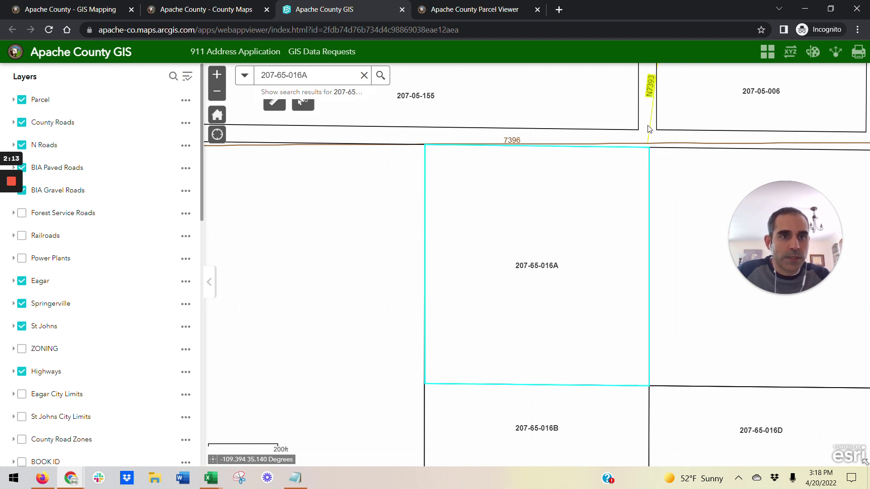
scroll(634, 139, "down", 1)
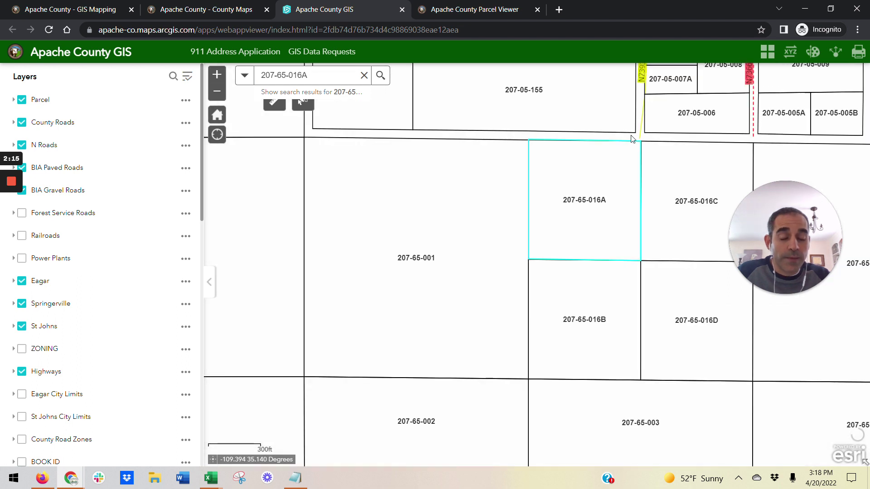
scroll(632, 138, "down", 1)
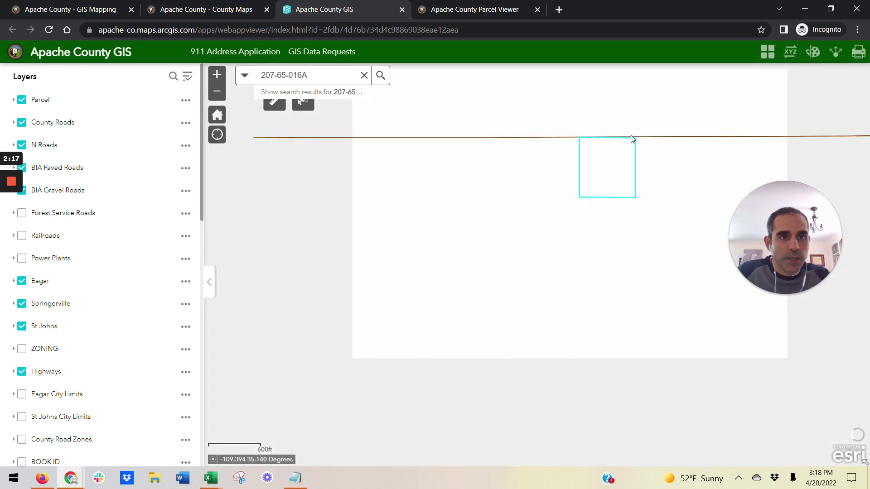
left_click_drag(528, 228, 352, 285)
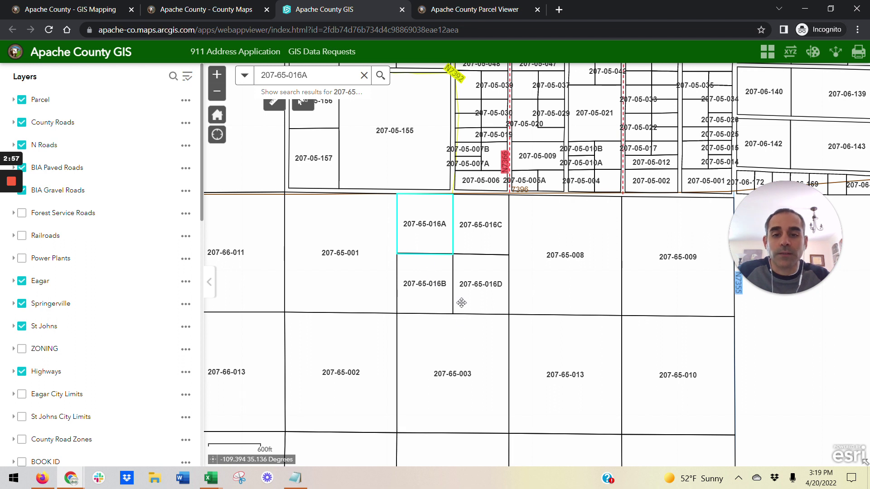
left_click_drag(462, 303, 463, 176)
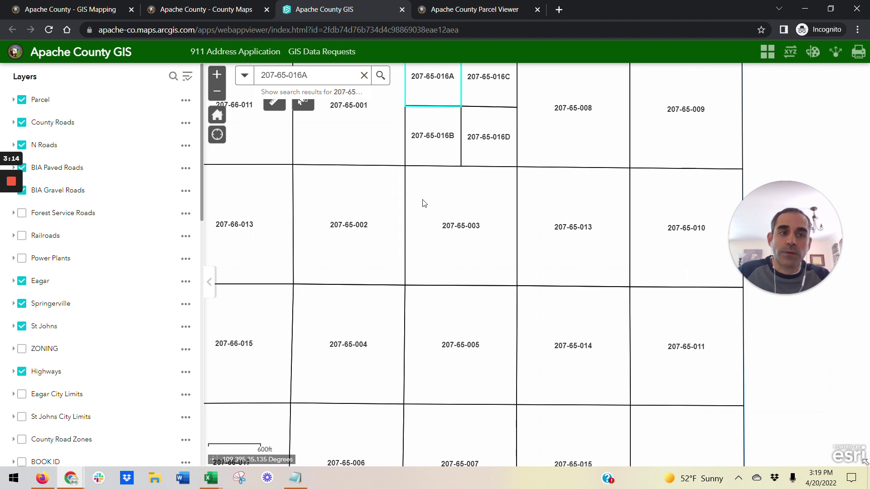
- Pan and zoom across nearby parcels and roads, ending with 207-65-016A beside road 7396
left_click_drag(383, 162, 330, 207)
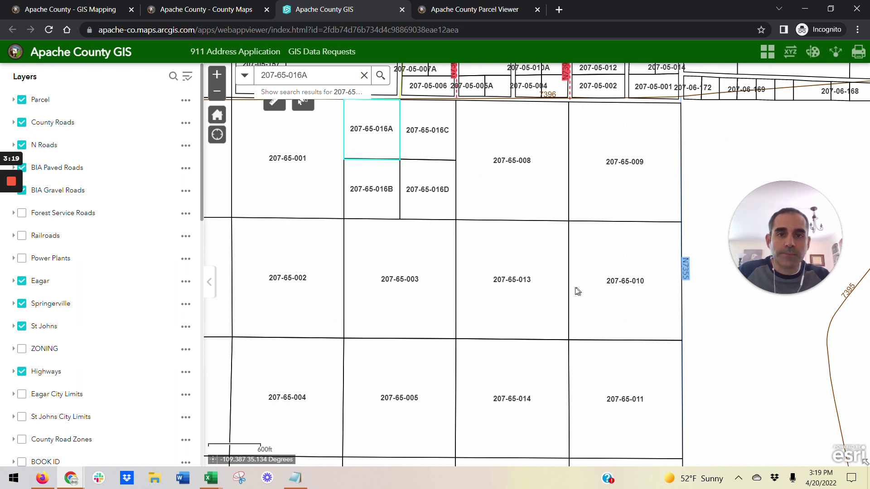
scroll(565, 337, "down", 1)
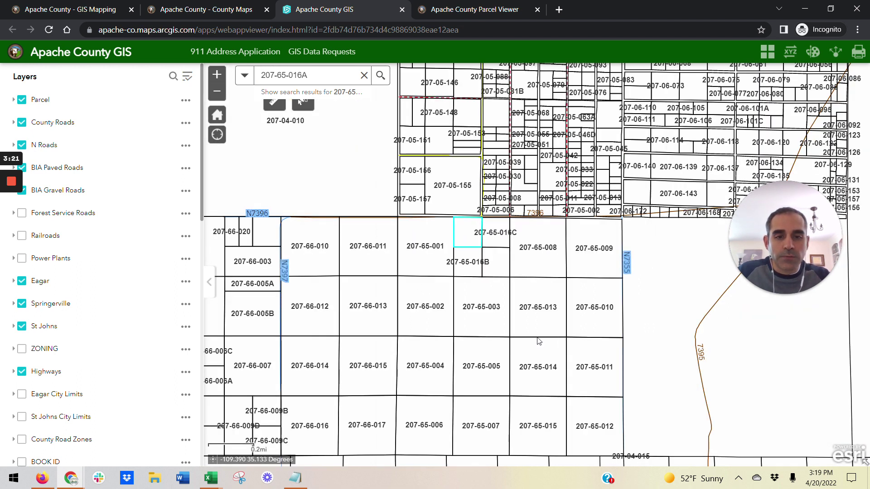
left_click_drag(549, 328, 620, 295)
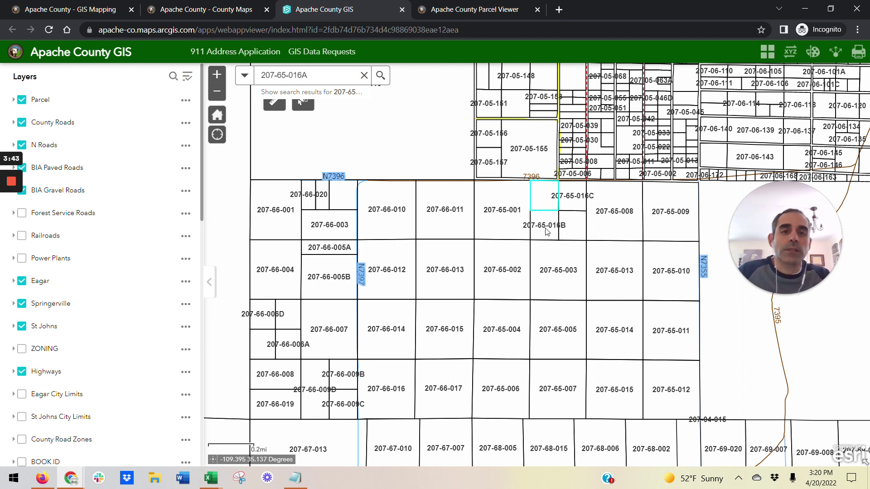
left_click_drag(554, 232, 483, 245)
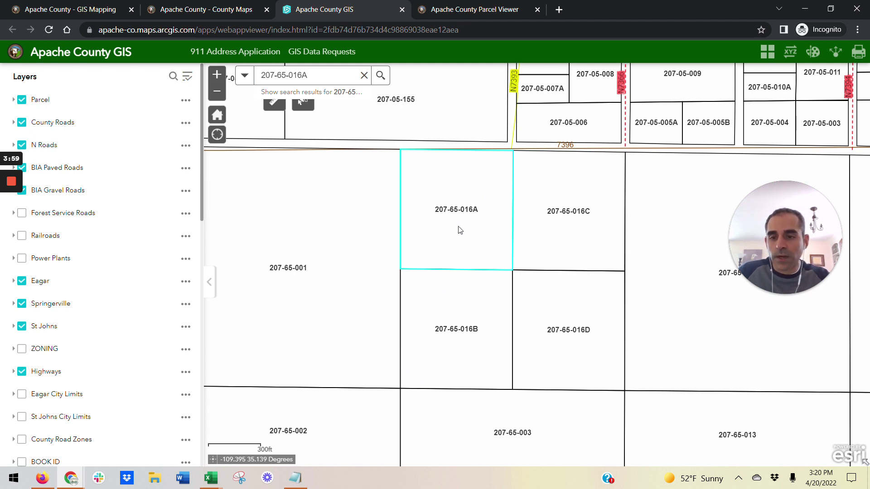
- Search Google in a new tab for the coordinates 35.139, -109.395
key("ctrl+t")
type("35.1")
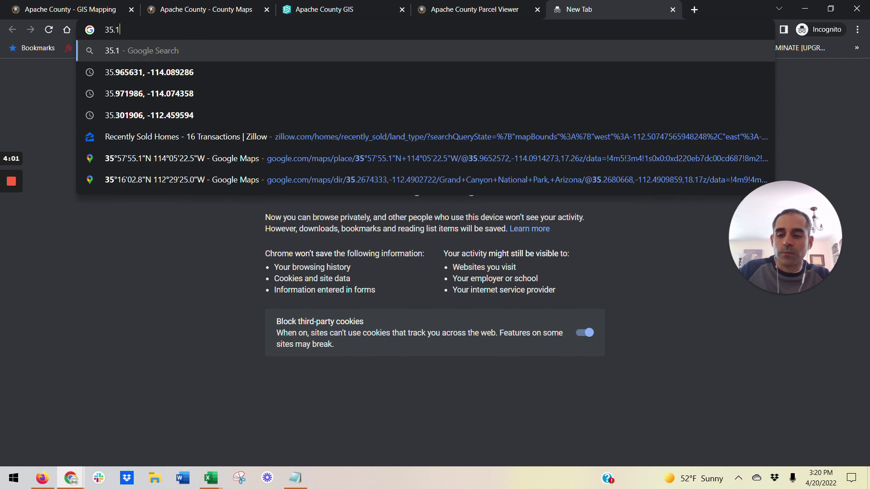
type("39,")
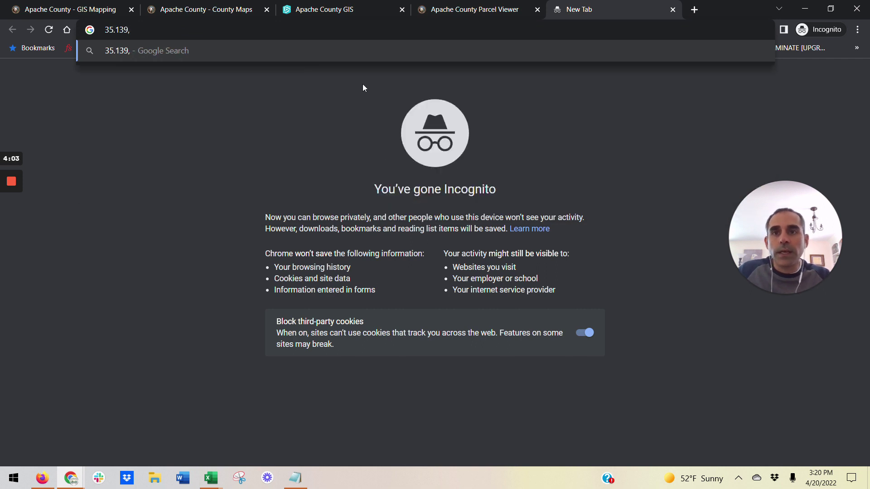
left_click(356, 7)
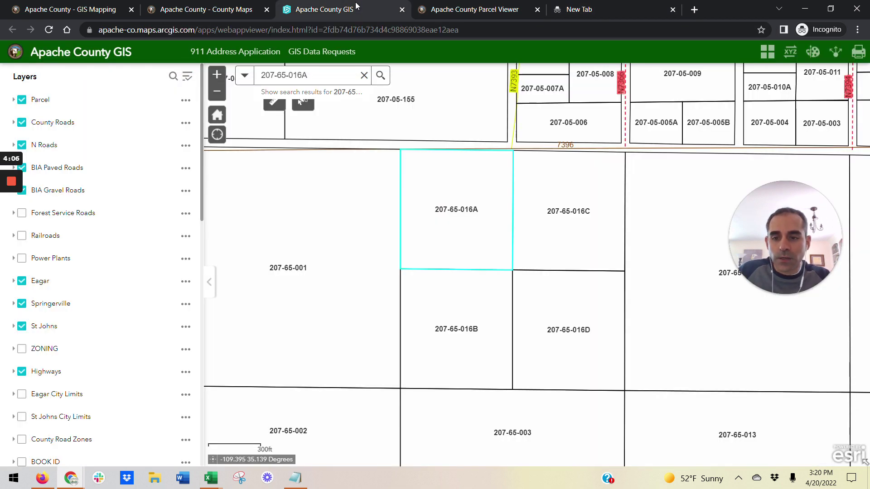
left_click(590, 9)
type("-109")
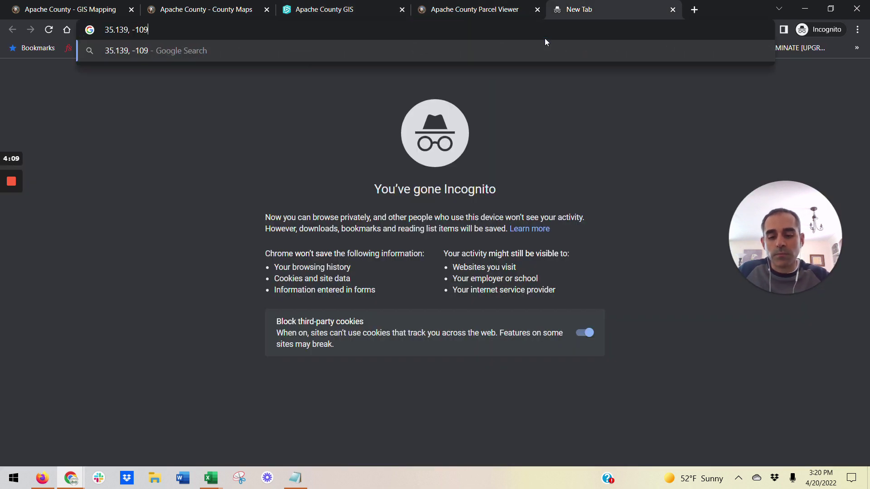
type(".395")
key("Return")
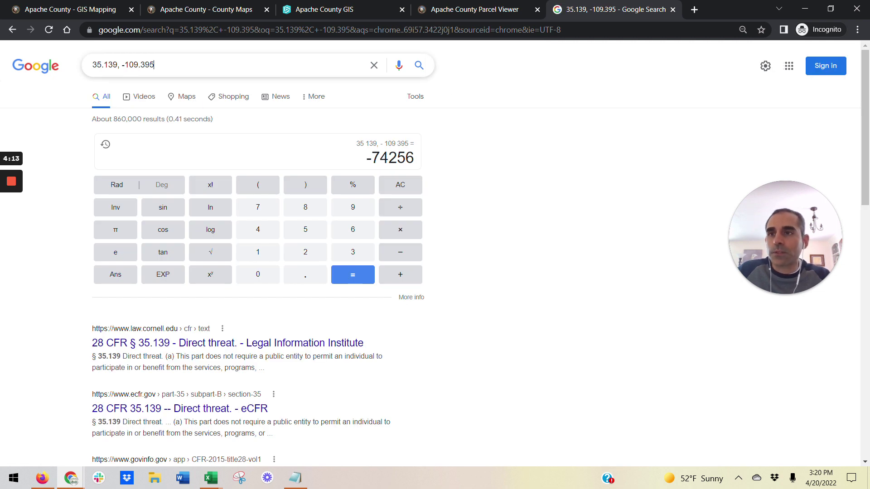
- Re-run the search as '-109.395, 35.139' and open the result in Google Maps
left_click_drag(118, 65, 1, 68)
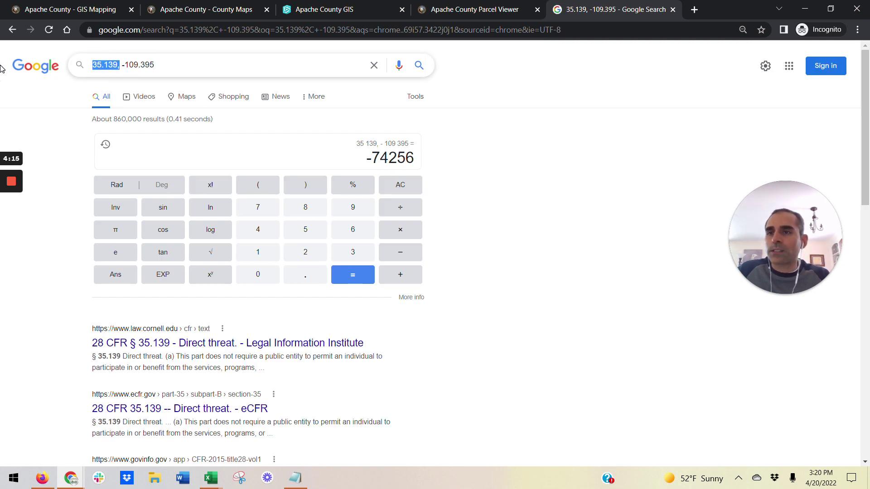
key("BackSpace")
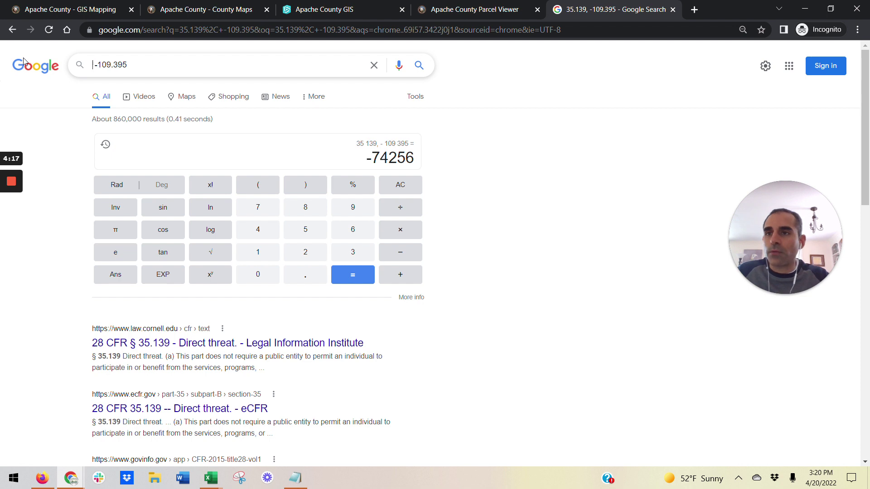
key("Delete")
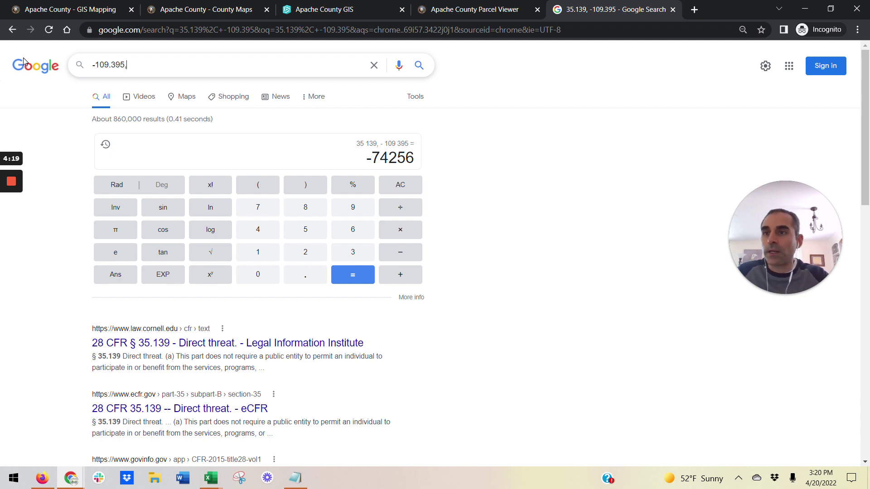
type("35.139,")
key("Return")
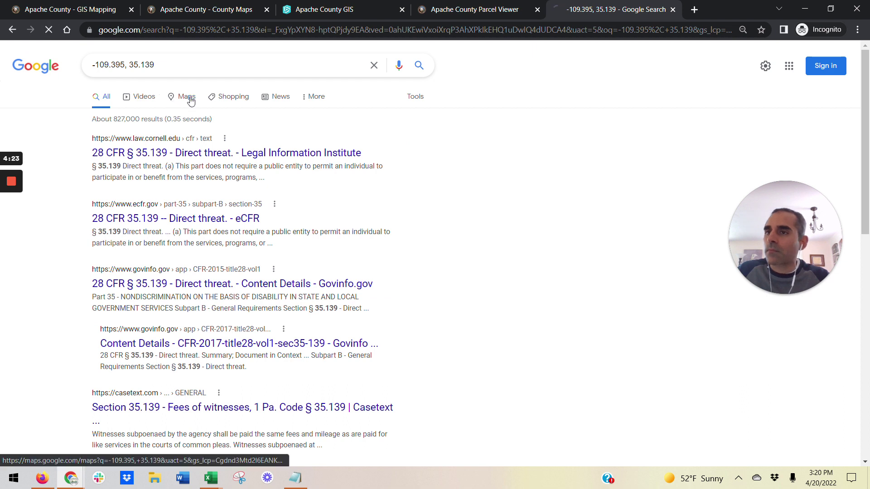
left_click(187, 99)
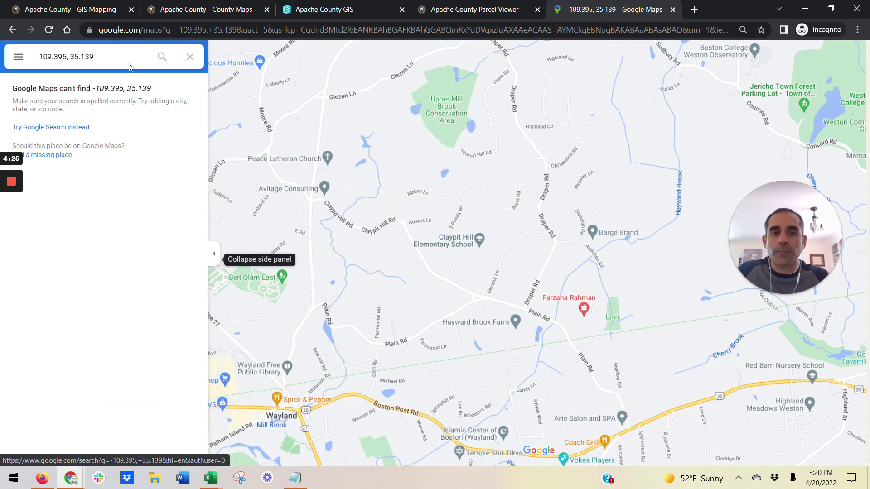
- Search Google Maps for '35.139, -109.395', pinning the spot beside Apache County Rd 7396 in Sanders
left_click_drag(96, 56, 3, 58)
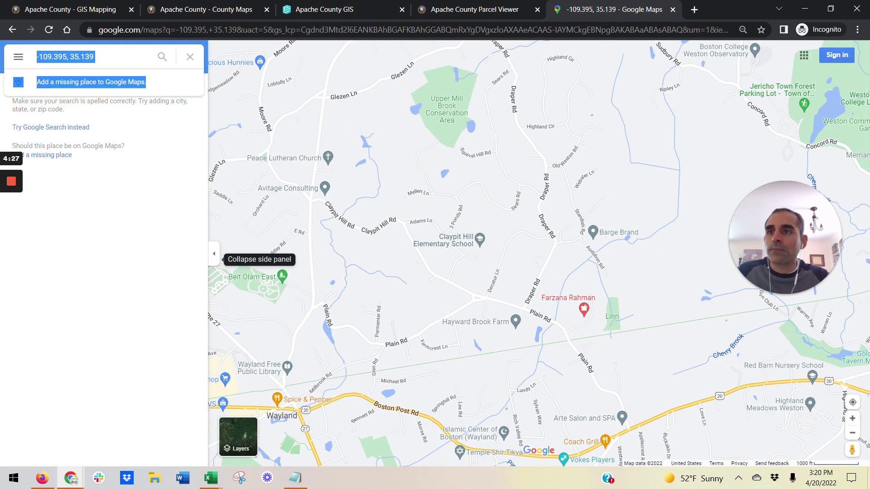
left_click_drag(96, 57, 18, 58)
type("35.139,")
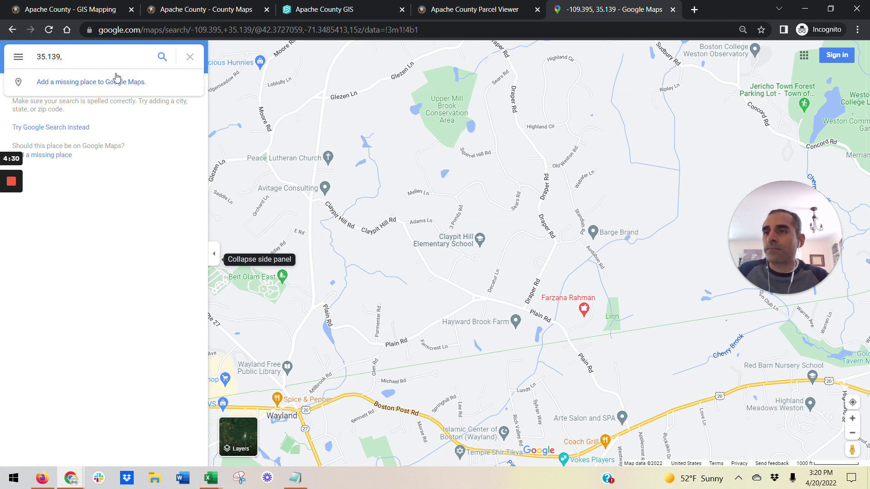
left_click(389, 8)
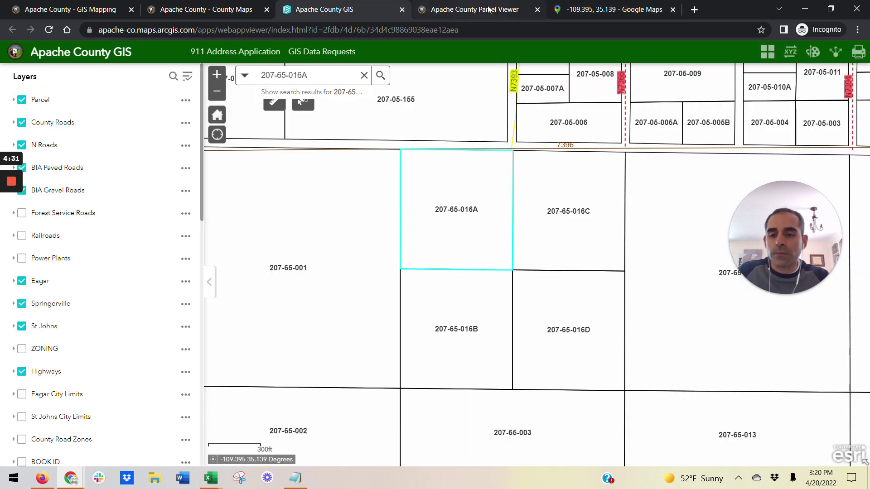
left_click(594, 9)
type(",")
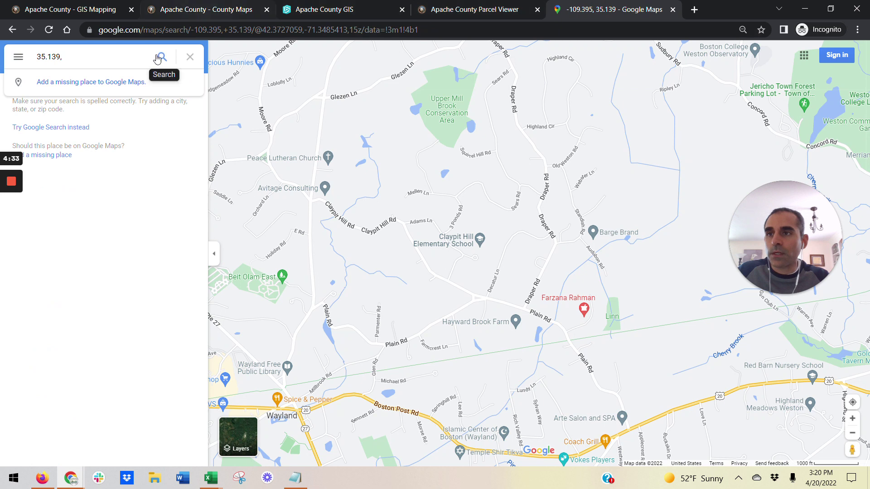
type(" -109")
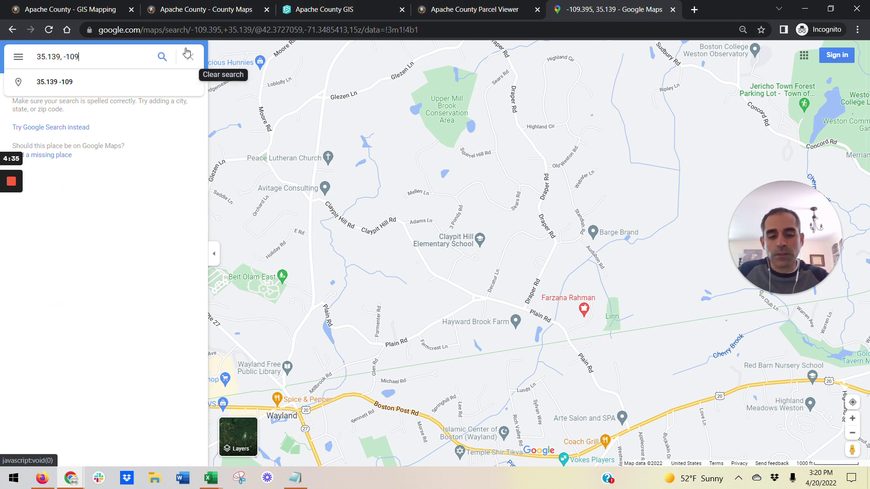
type(".395")
key("Return")
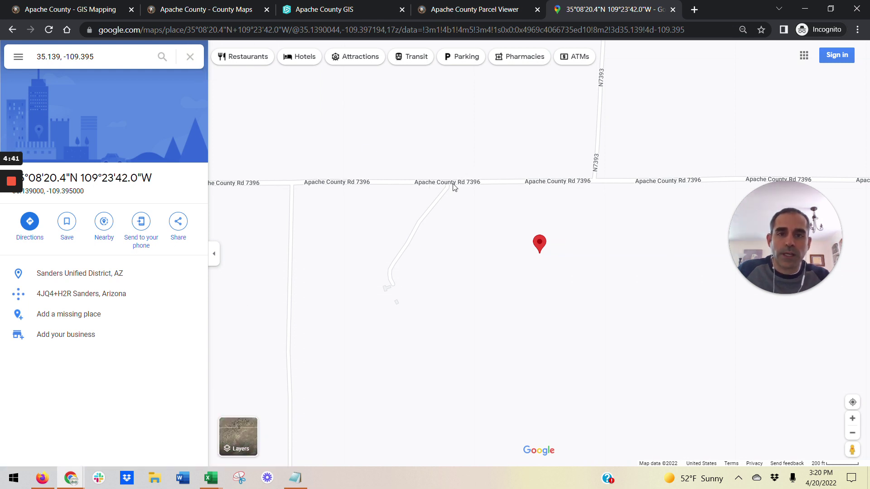
left_click(336, 7)
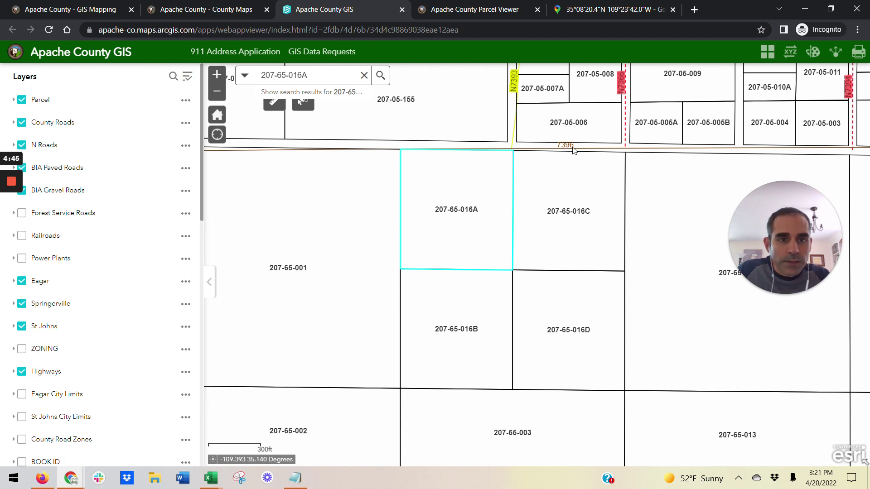
- View satellite imagery south of the pin, then zoom out on the road map
left_click(592, 16)
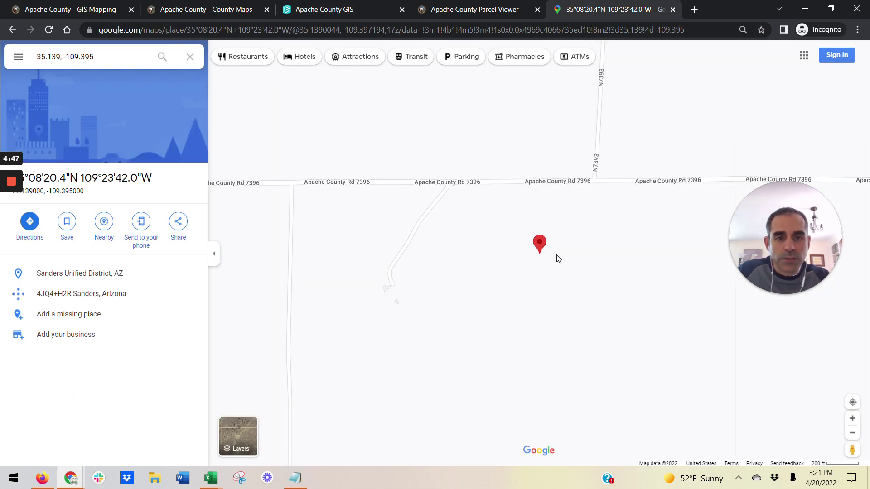
left_click(238, 436)
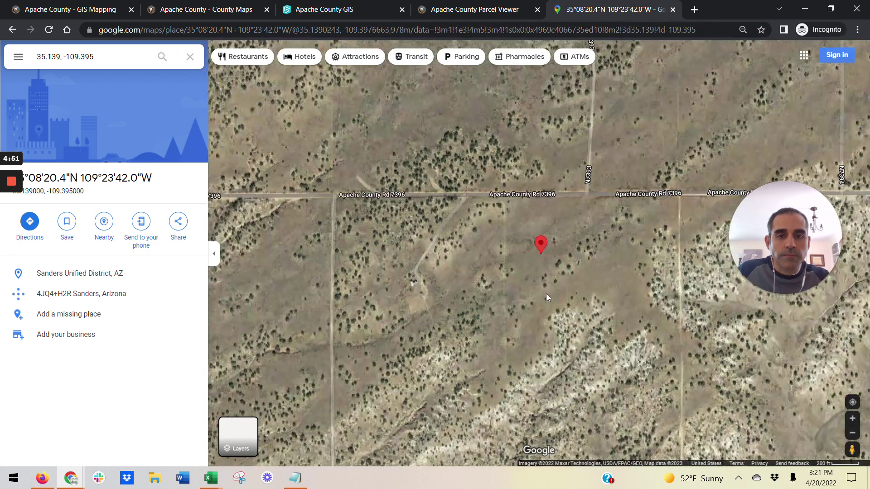
left_click_drag(540, 269, 515, 152)
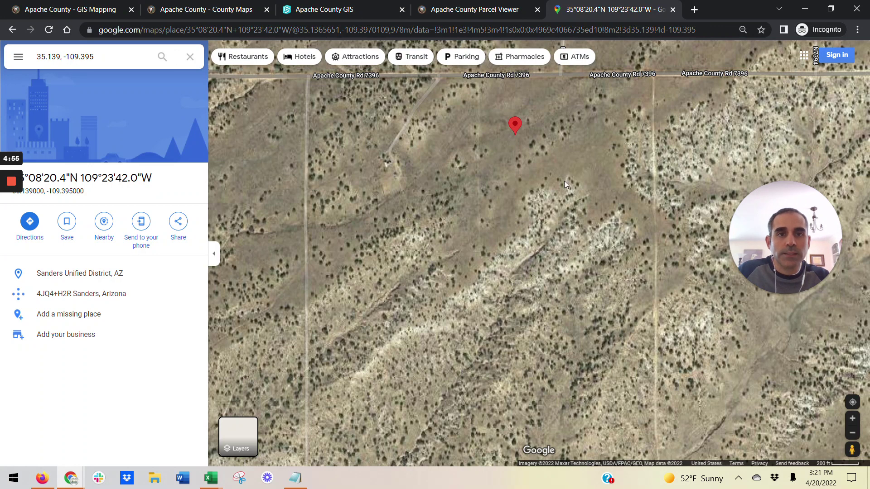
left_click(257, 428)
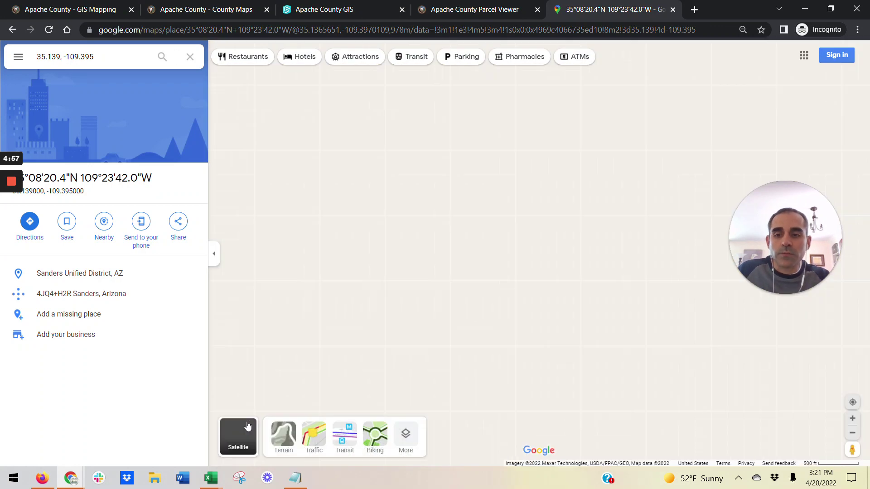
scroll(474, 189, "down", 2)
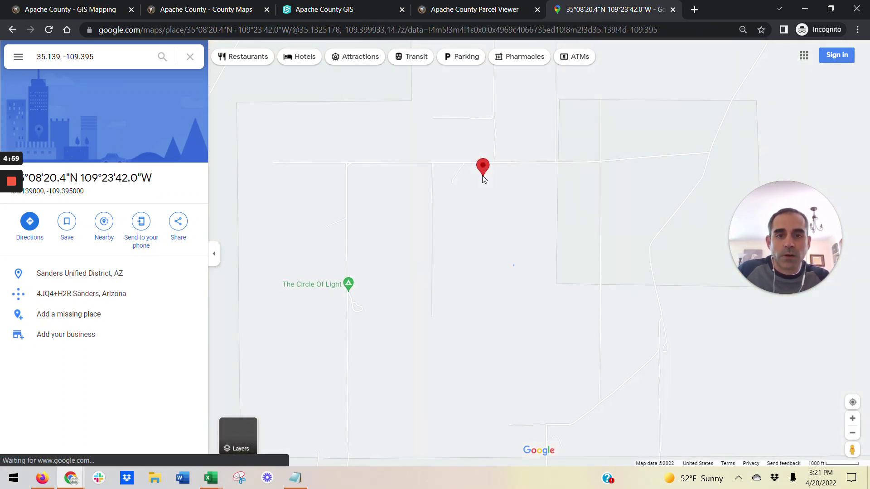
scroll(482, 177, "down", 1)
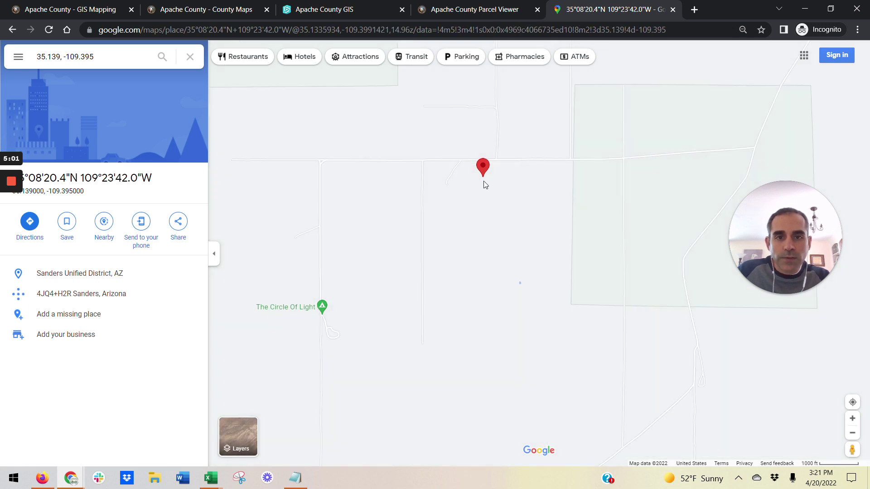
- Compare nearby roads on the county parcel map with Google Maps satellite imagery around the pin
left_click(324, 9)
scroll(501, 326, "down", 2)
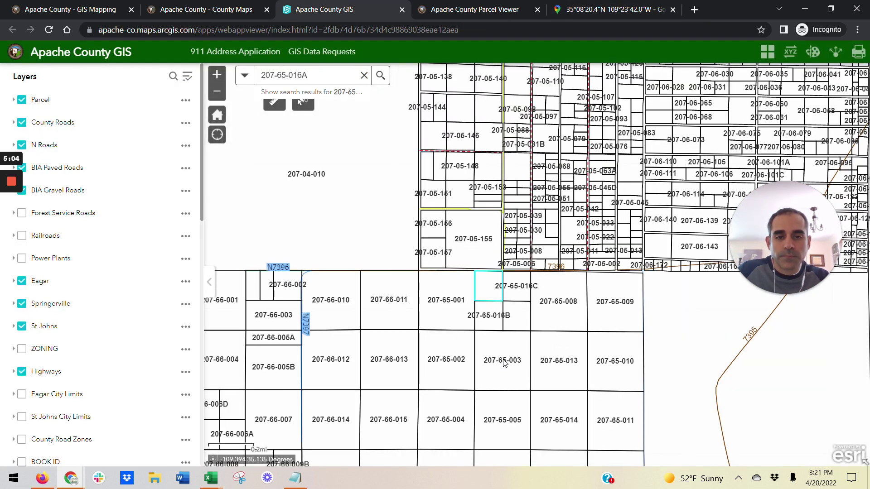
left_click_drag(498, 363, 485, 222)
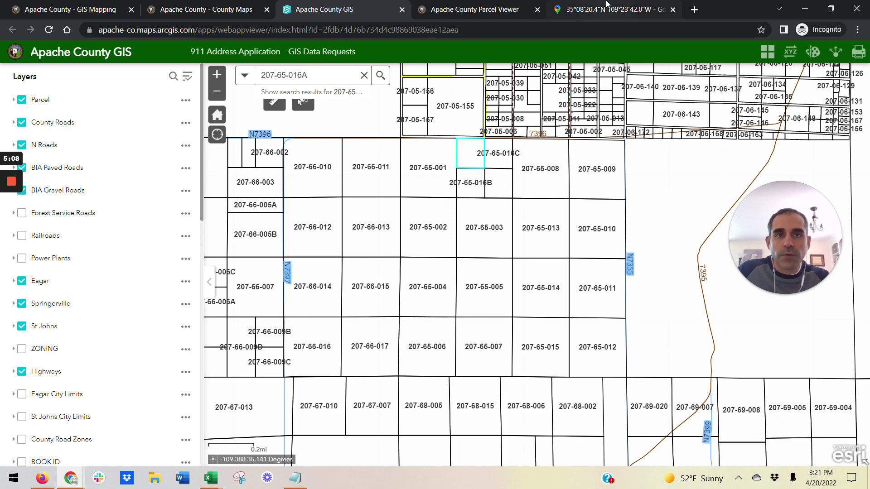
left_click(607, 6)
left_click(498, 10)
left_click(614, 5)
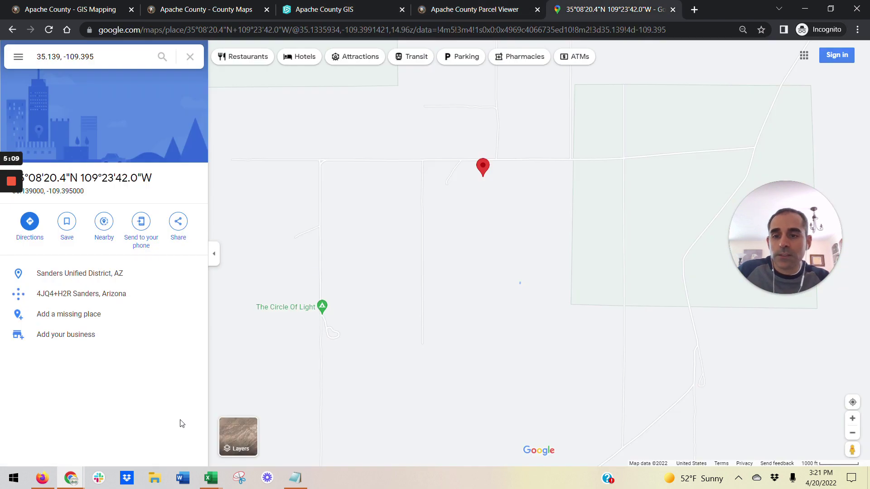
left_click(227, 441)
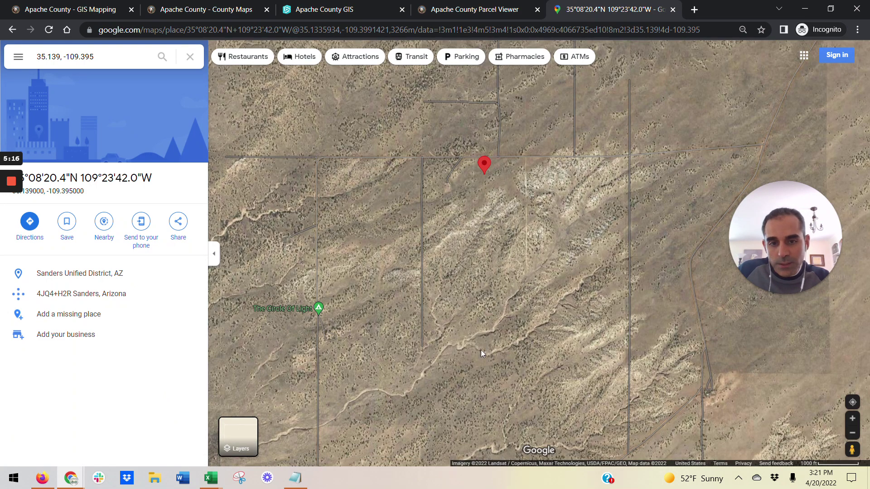
scroll(482, 350, "up", 5)
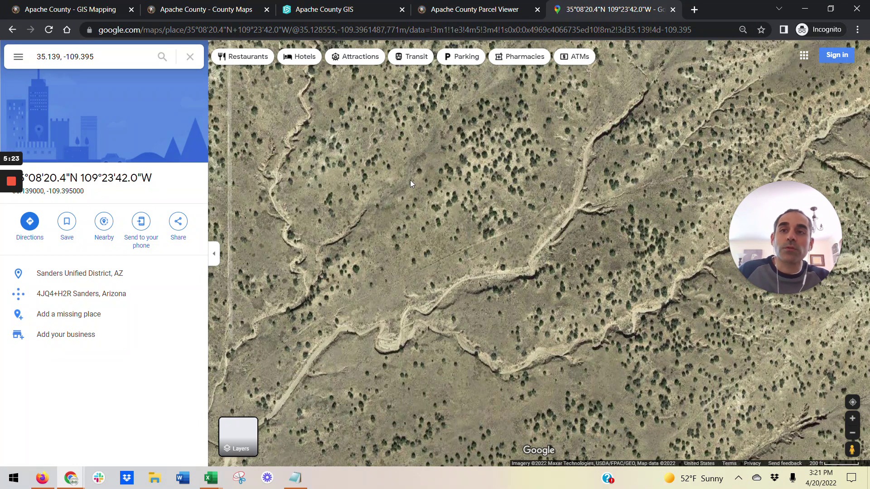
left_click(309, 14)
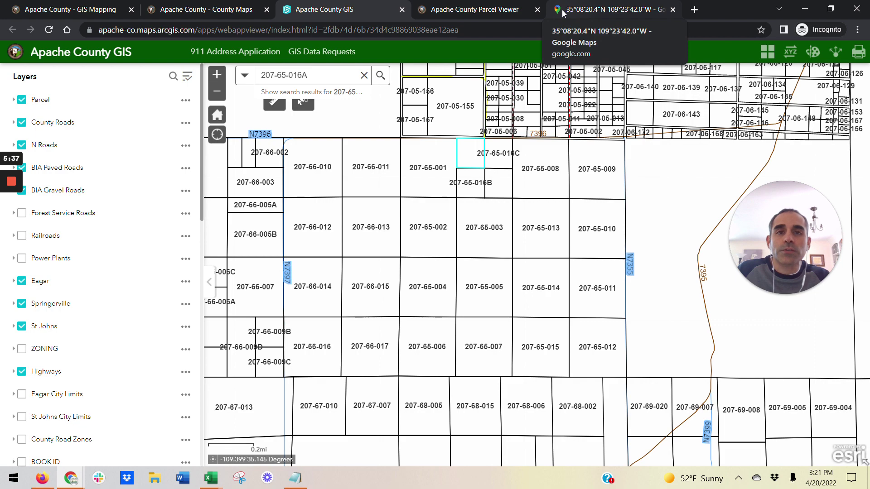
left_click(587, 11)
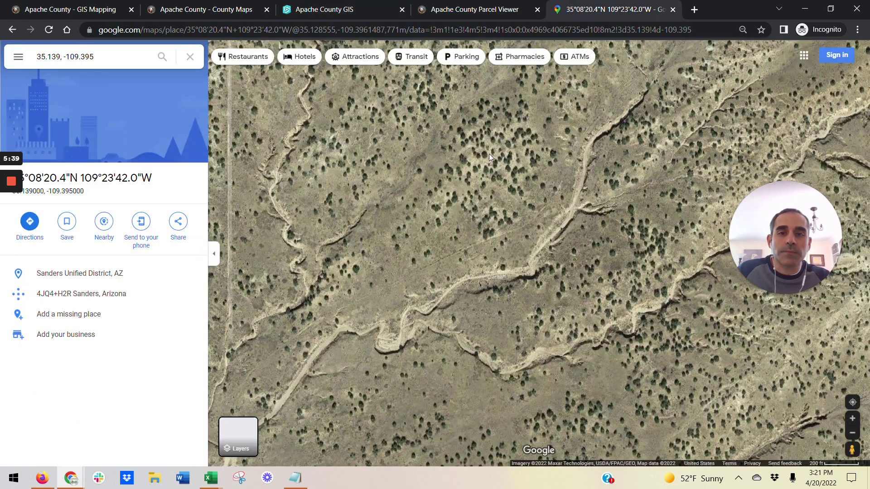
- Frame Apache County Rd 7396 north of the pin on satellite, then pan the parcel map north
left_click_drag(488, 183, 482, 257)
scroll(507, 169, "down", 2)
left_click_drag(500, 156, 449, 259)
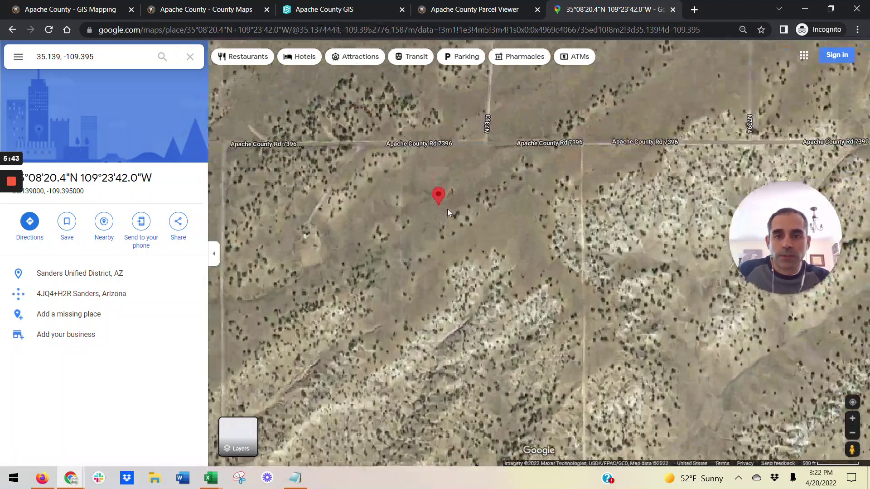
scroll(447, 208, "up", 1)
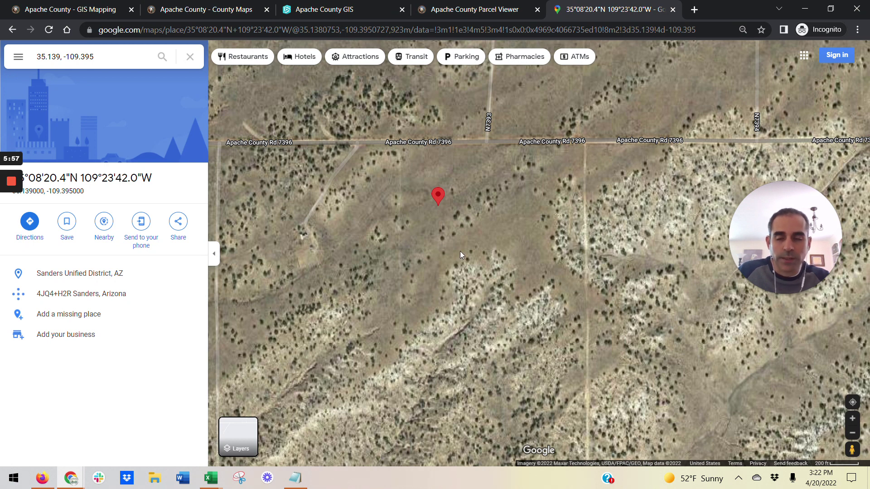
left_click(344, 10)
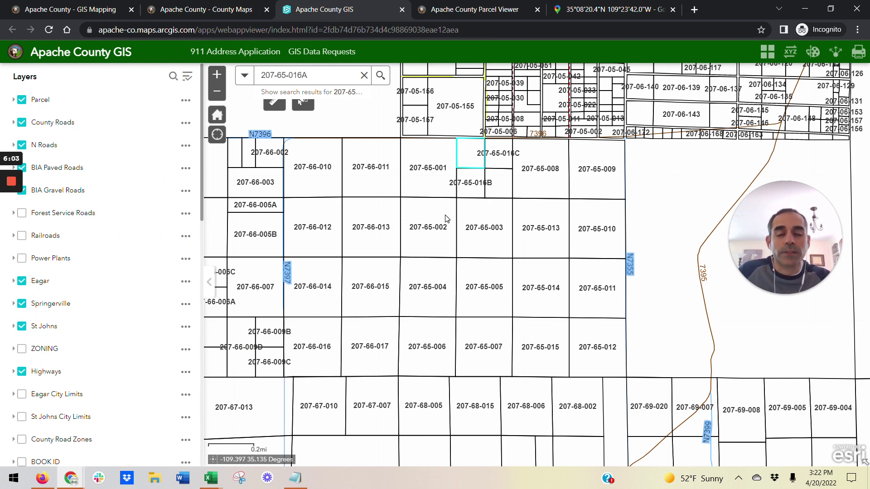
left_click_drag(446, 219, 453, 292)
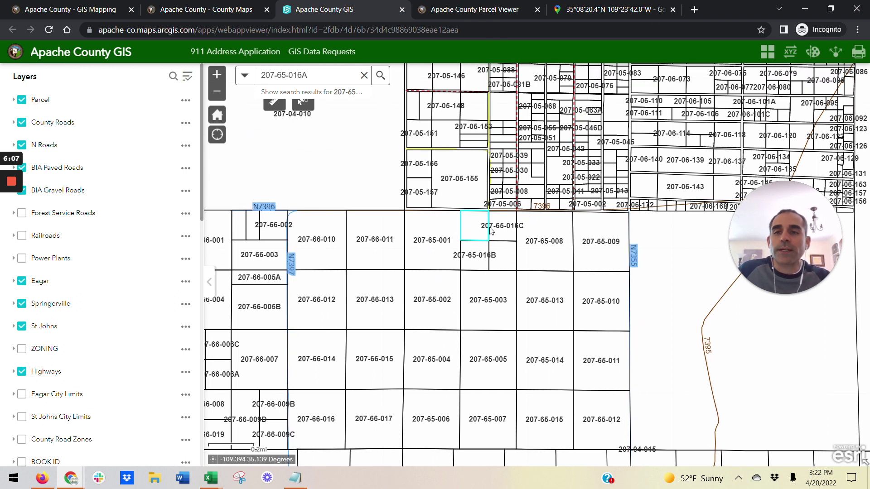
- Copy parcel number 10733528 from the notes
key("alt+Tab")
left_click(133, 182)
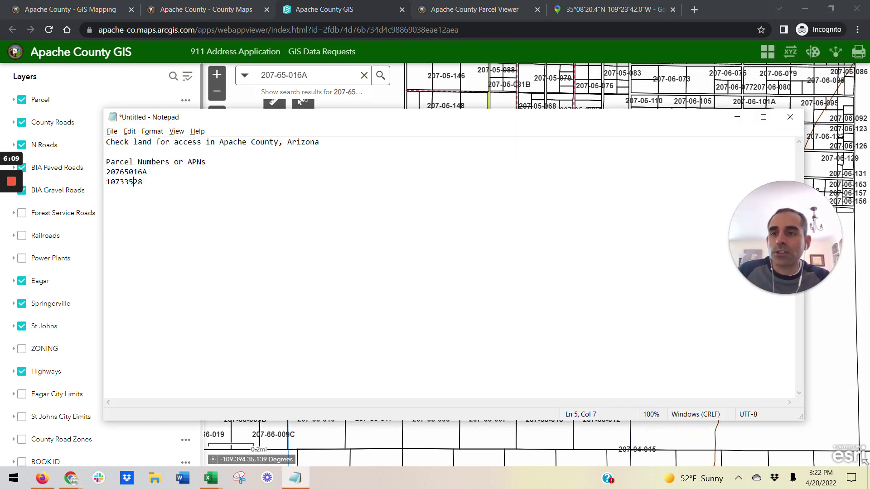
double_click(133, 182)
key("ctrl+c")
- Search the county GIS for parcel 107-33-528, jump to it, and close its popup
key("alt+Tab")
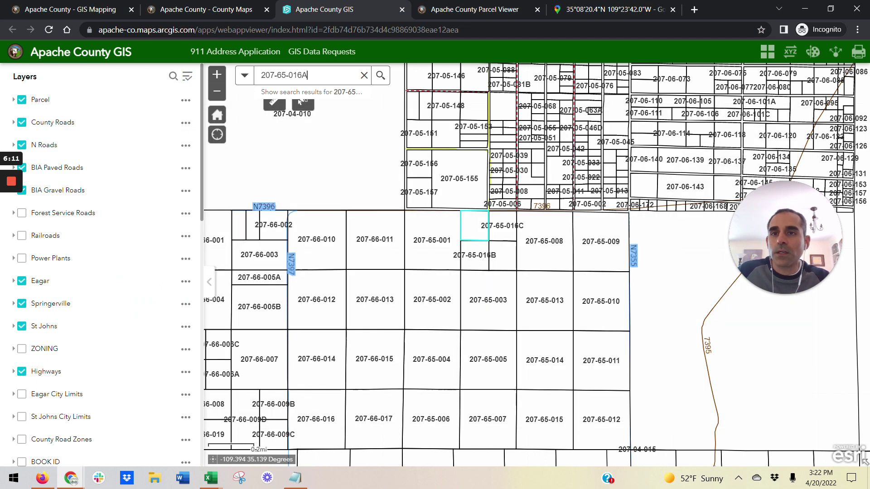
left_click_drag(307, 75, 260, 75)
key("ctrl+v")
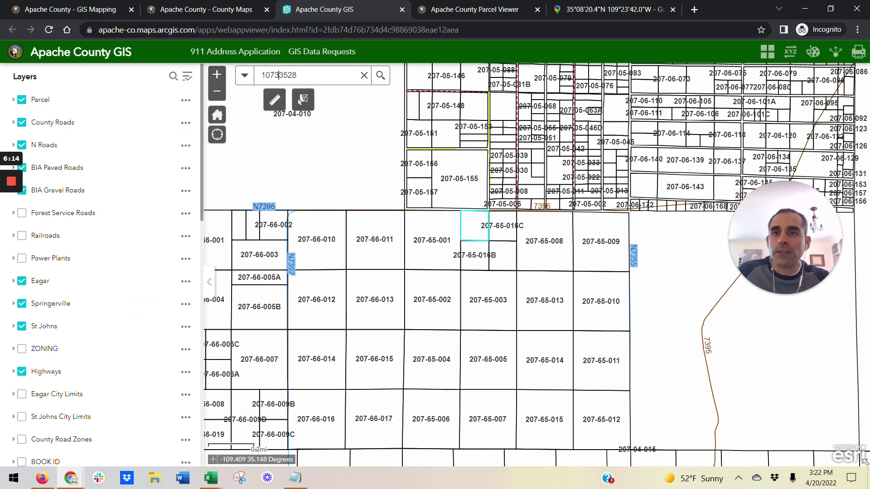
key("Left")
key("Left")
key("Left")
type("-33")
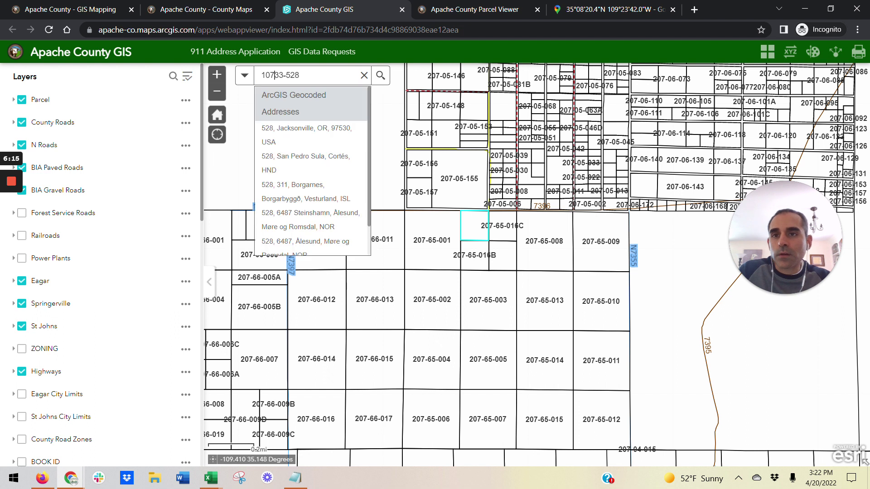
type("-")
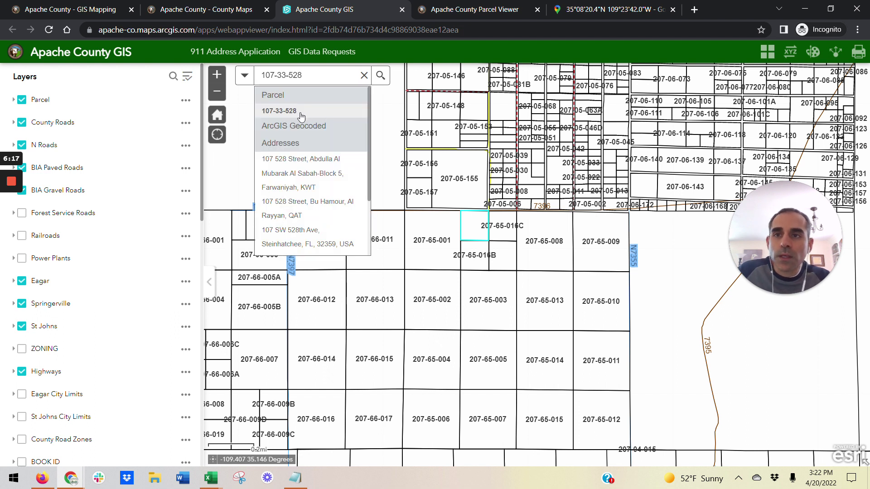
left_click(301, 111)
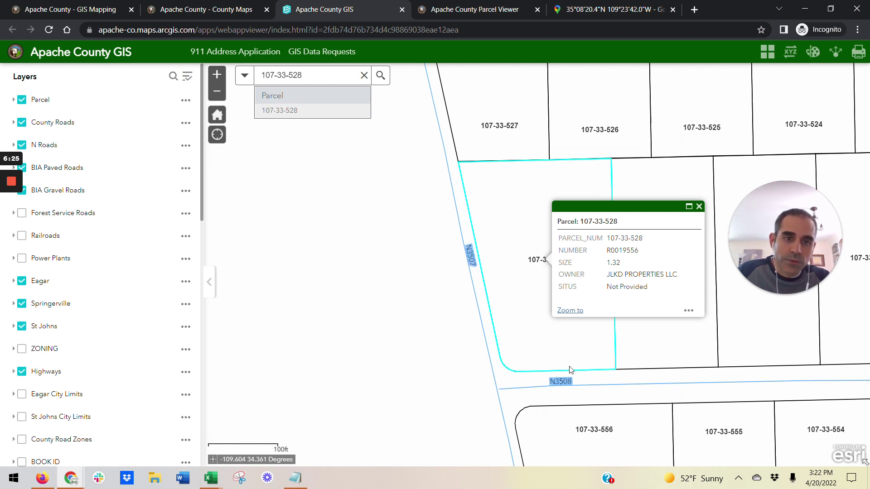
left_click(698, 206)
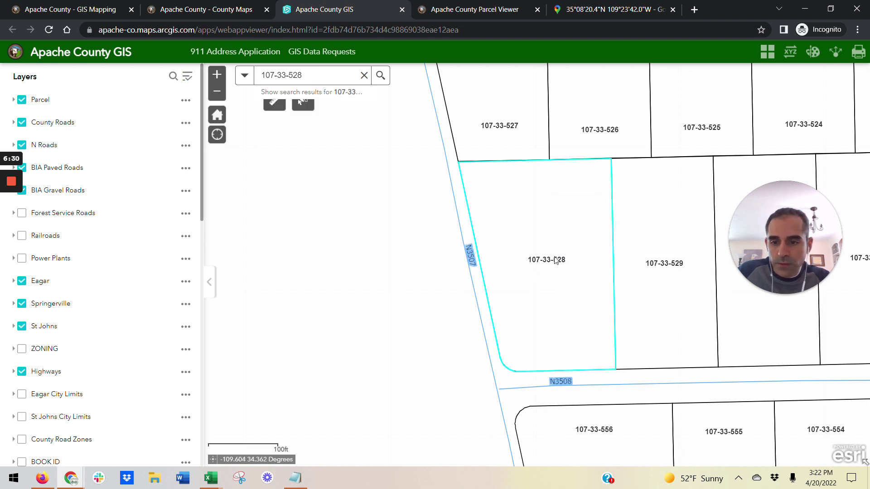
left_click(582, 12)
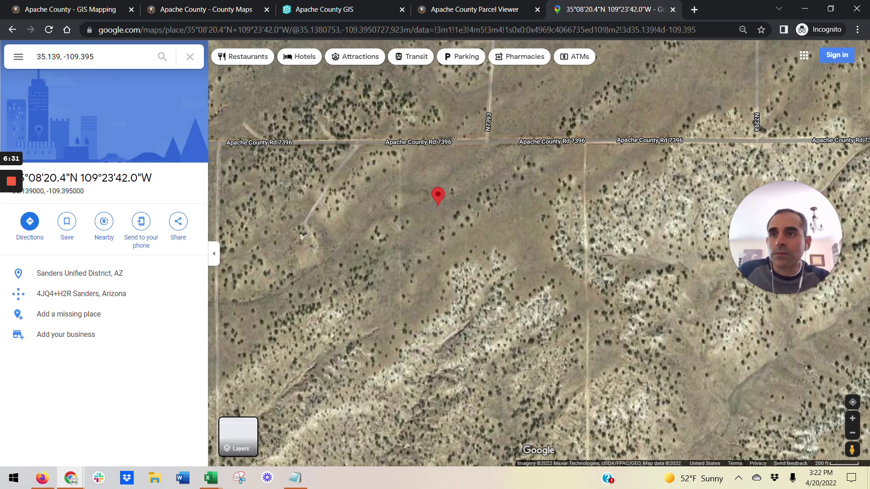
- Change the latitude in the Google Maps coordinate search to 34.362
left_click(47, 57)
key("BackSpace")
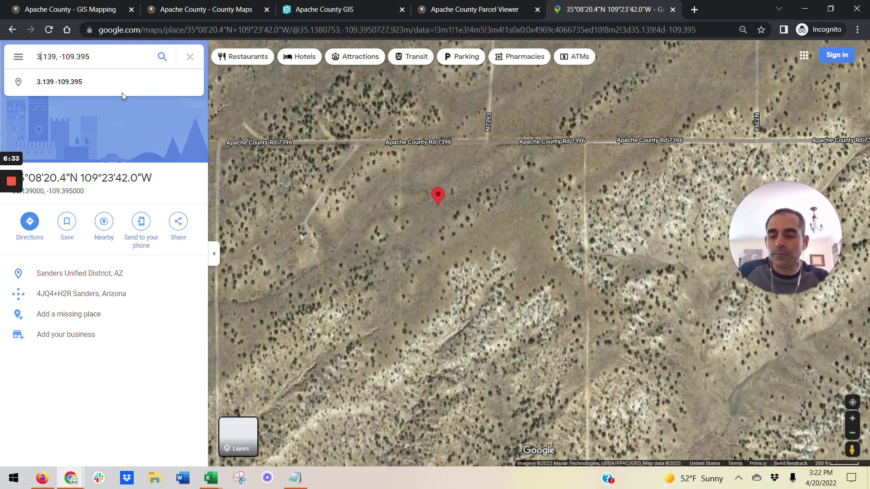
type("4")
key("Delete")
key("Delete")
type("362")
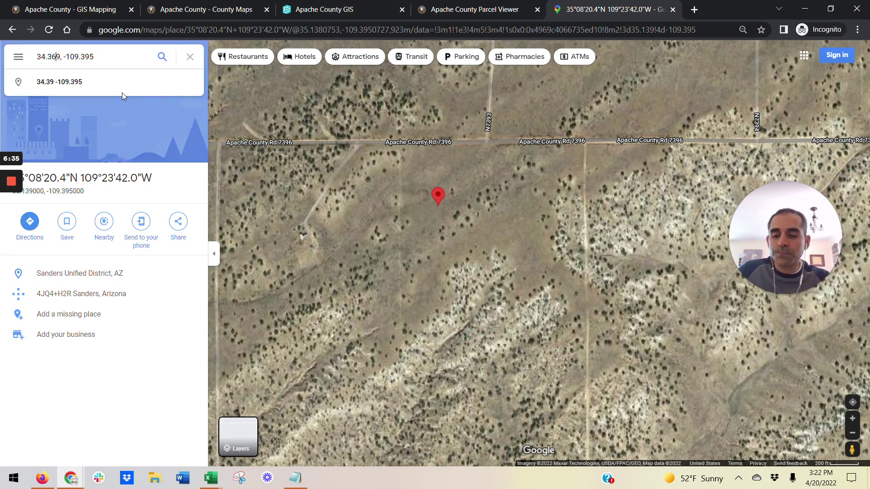
key("Delete")
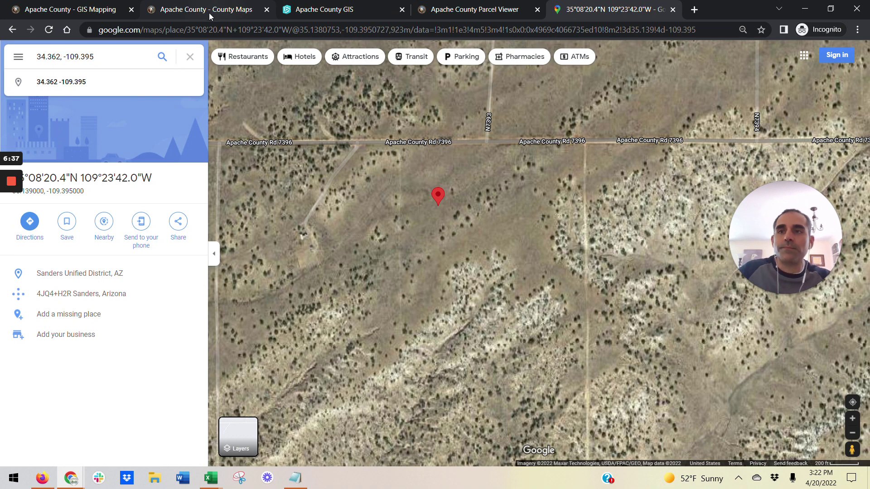
left_click(342, 8)
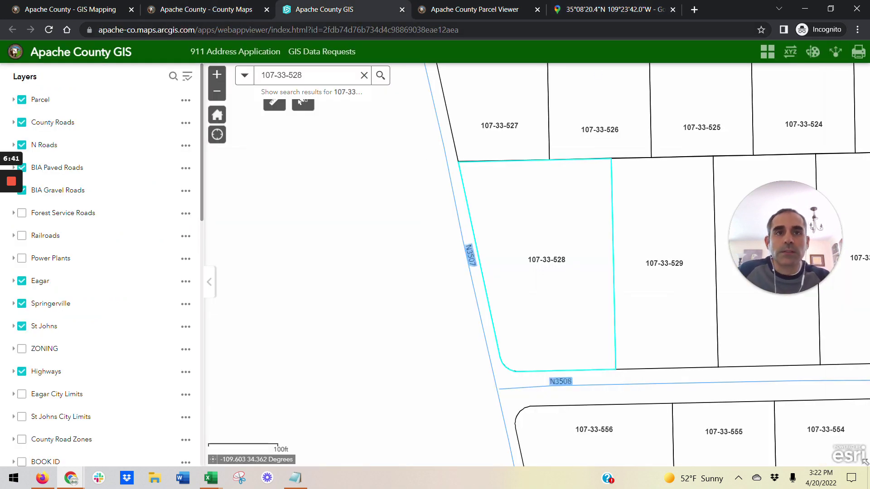
key("ctrl+5")
- Set the longitude to -109.604 and search coordinates 34.362, -109.604
type(",")
key("End")
key("shift+Left")
key("shift+Left")
key("shift+Left")
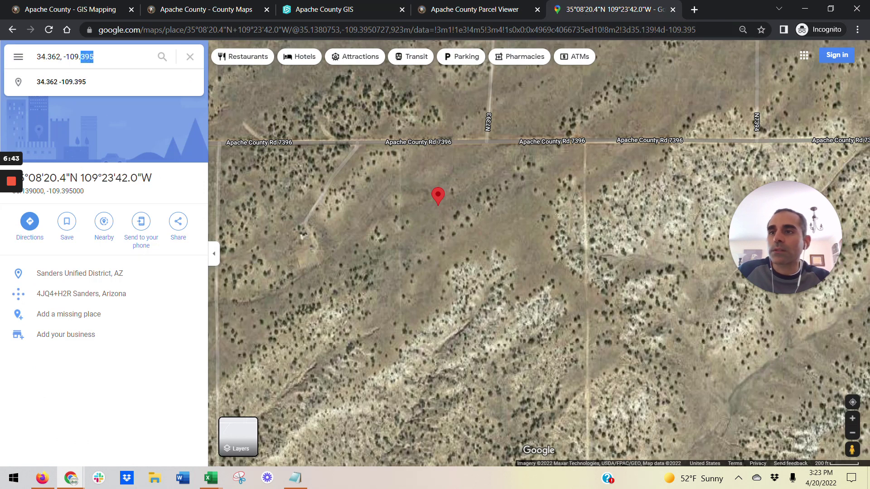
type("604")
key("Return")
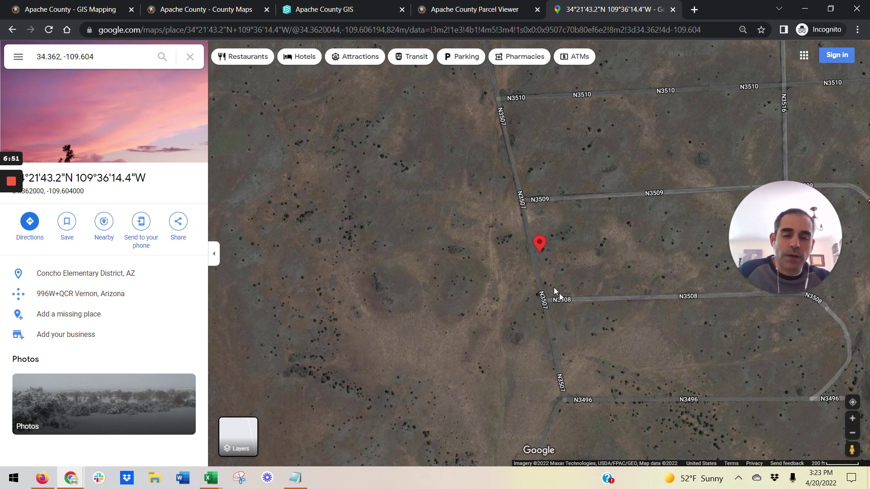
- Zoom out on the pin and compare the road and satellite views
scroll(511, 273, "down", 3)
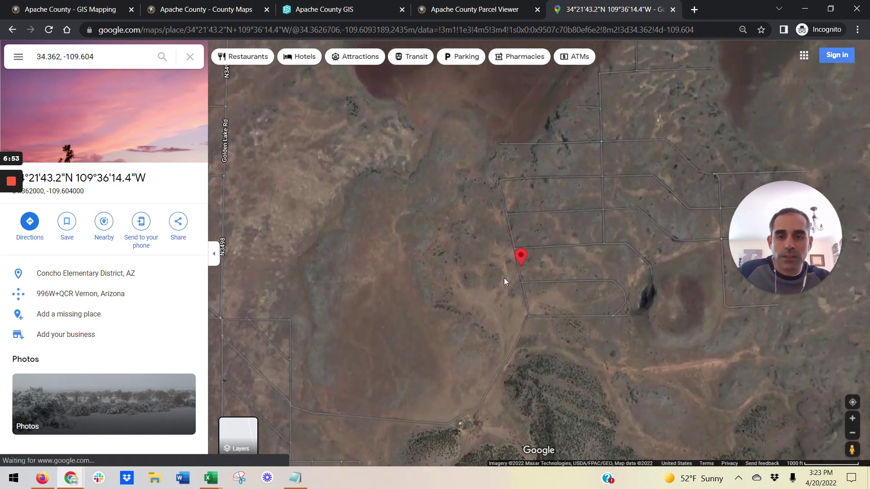
left_click(240, 439)
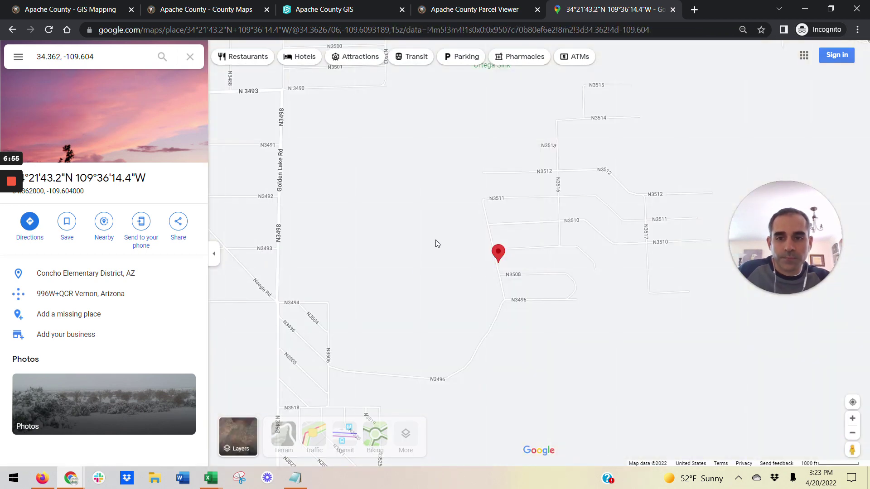
left_click(248, 438)
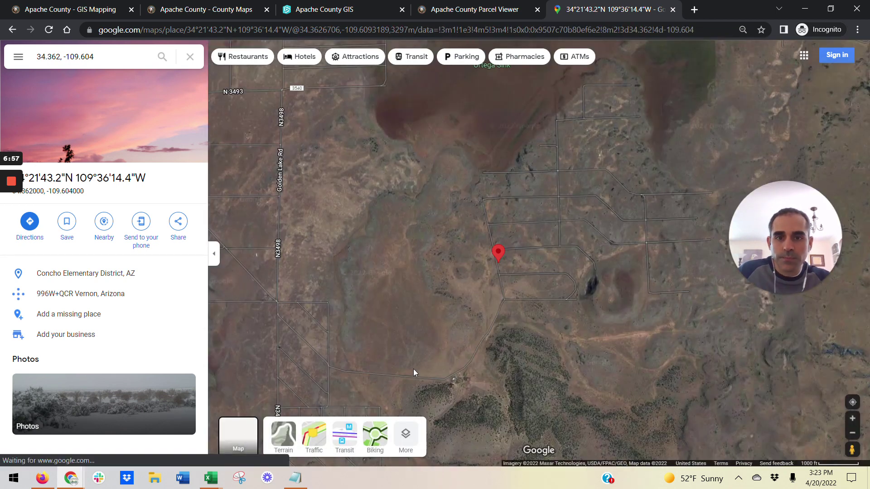
left_click(324, 9)
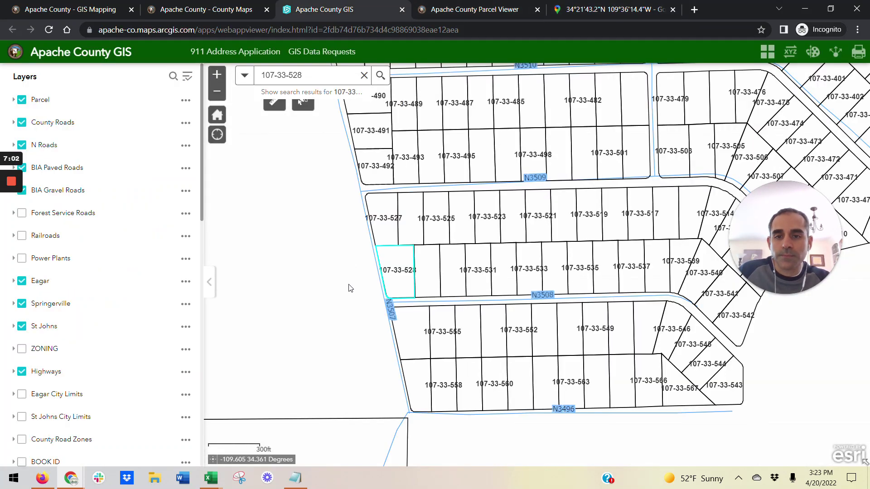
scroll(584, 240, "down", 2)
- Zoom and pan the parcel map around 107-33-528 and neighbouring parcels along N3507 and N3508
scroll(582, 245, "down", 2)
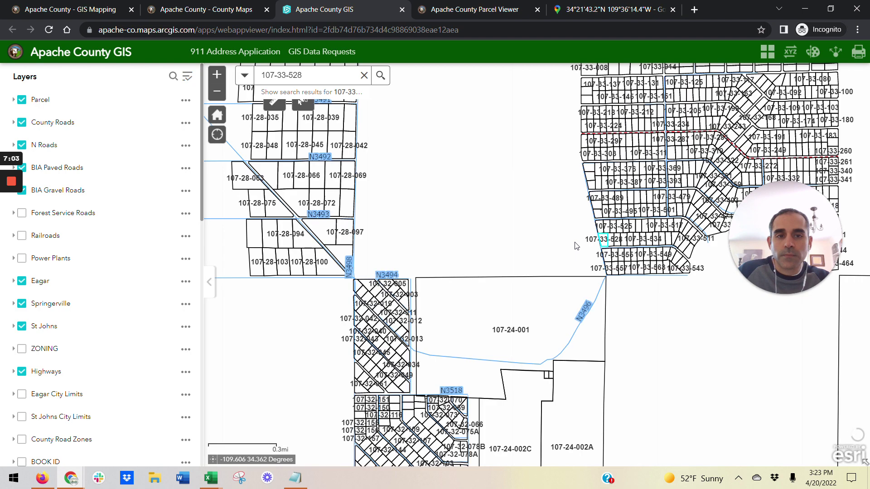
left_click_drag(541, 189, 484, 335)
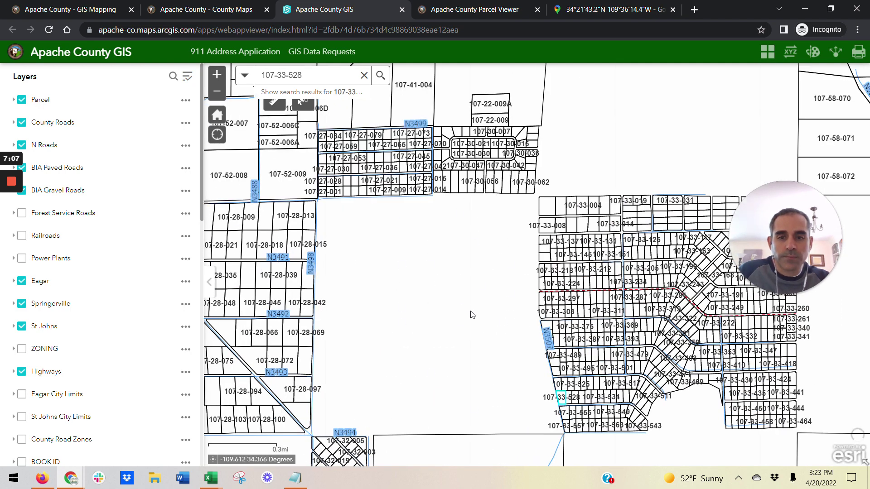
scroll(555, 411, "up", 2)
mouse_move(539, 396)
left_mouse_down()
mouse_move(537, 227)
mouse_move(554, 149)
left_mouse_up()
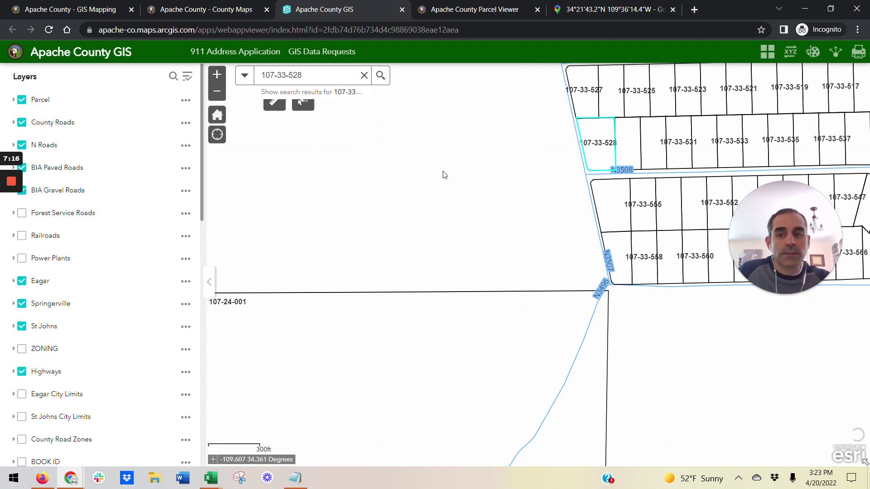
mouse_move(485, 154)
left_mouse_down()
mouse_move(464, 220)
mouse_move(464, 253)
left_mouse_up()
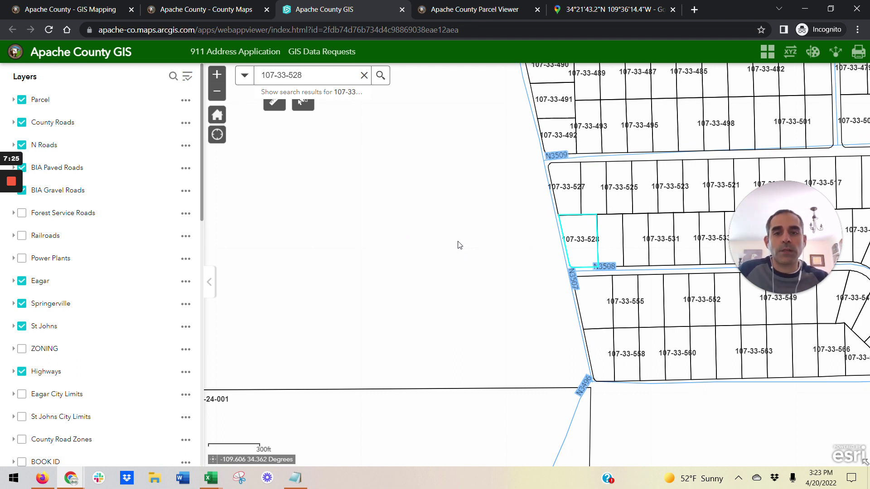
scroll(458, 243, "down", 2)
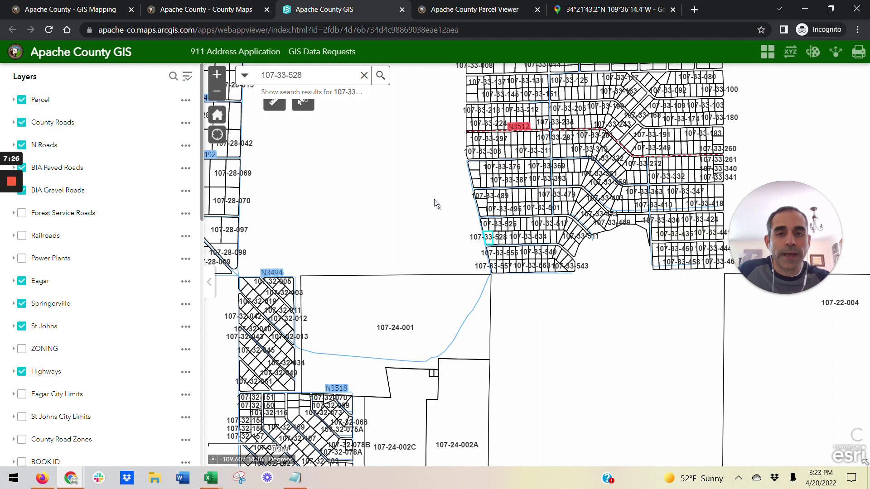
left_click_drag(436, 202, 435, 355)
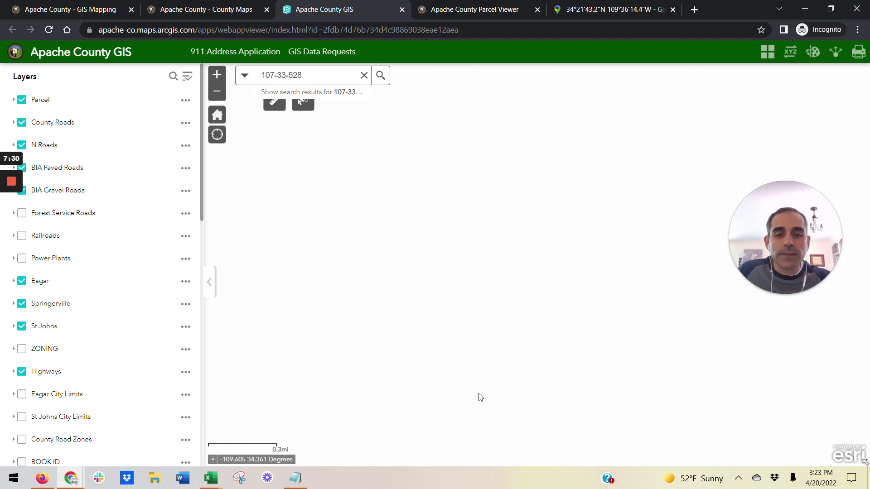
left_click(612, 9)
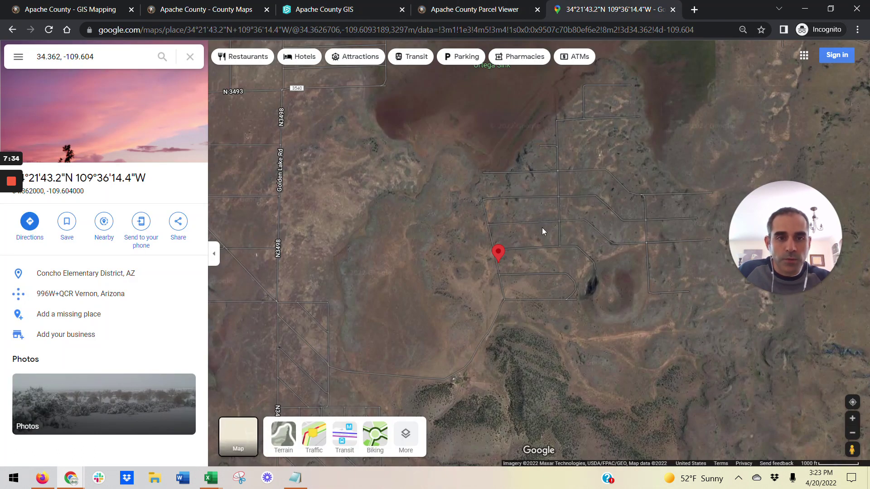
- Show the pin on the Google Maps road map, zoomed in and shifted left
left_click(245, 434)
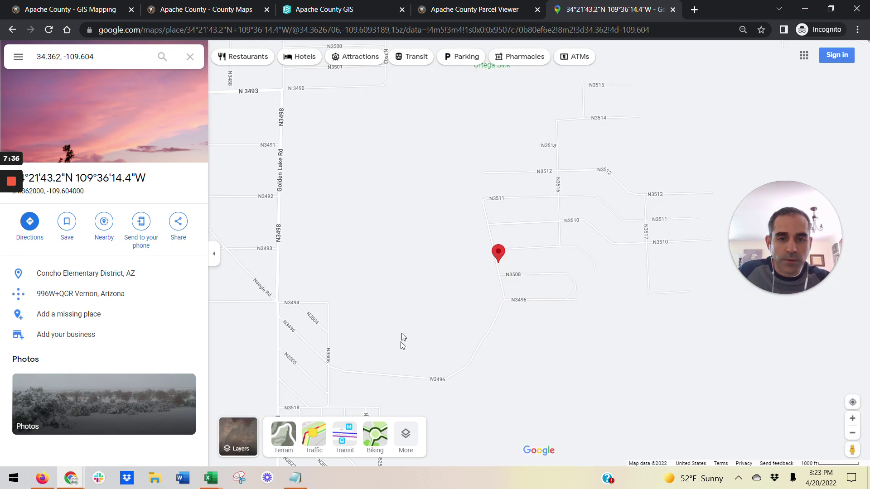
left_click_drag(577, 287, 421, 334)
scroll(397, 311, "up", 1)
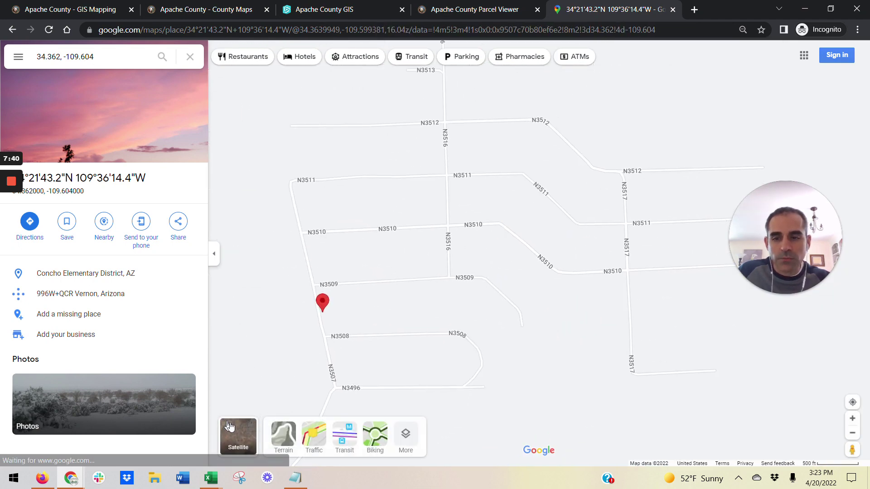
left_click(236, 437)
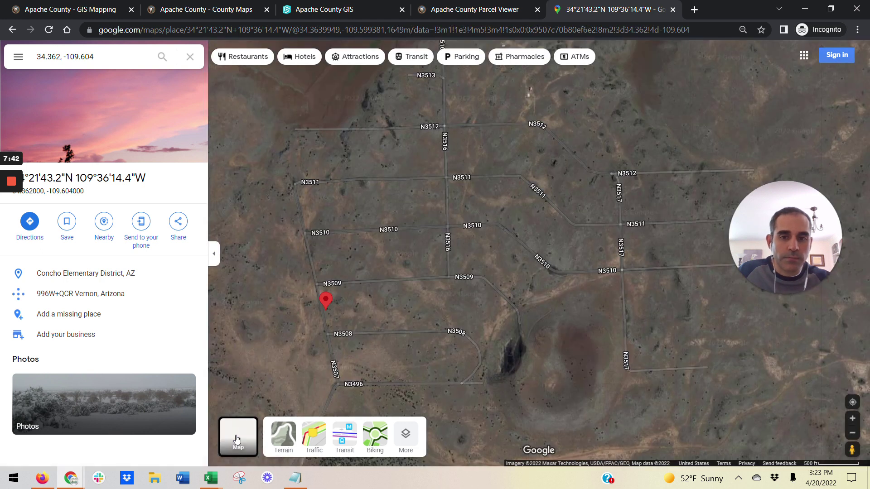
left_click(236, 438)
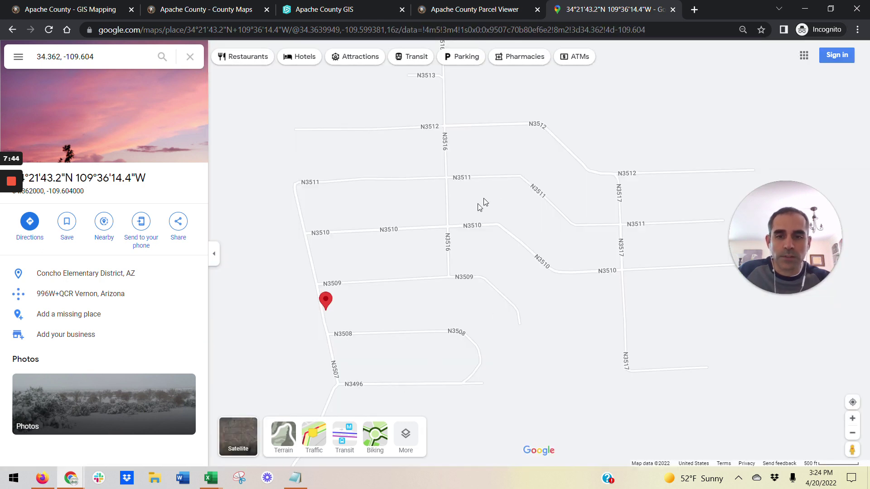
- Compare with the county parcel map, panning to the parcels northeast
left_click(454, 4)
left_click(360, 6)
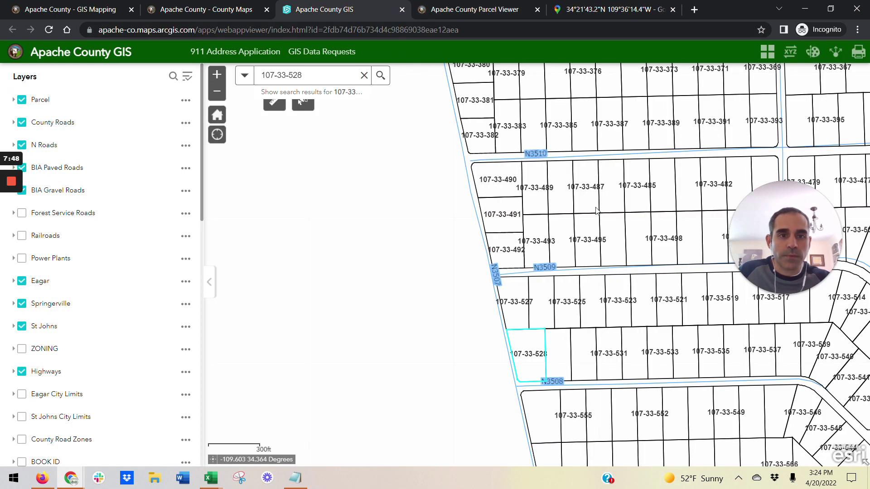
scroll(621, 249, "down", 1)
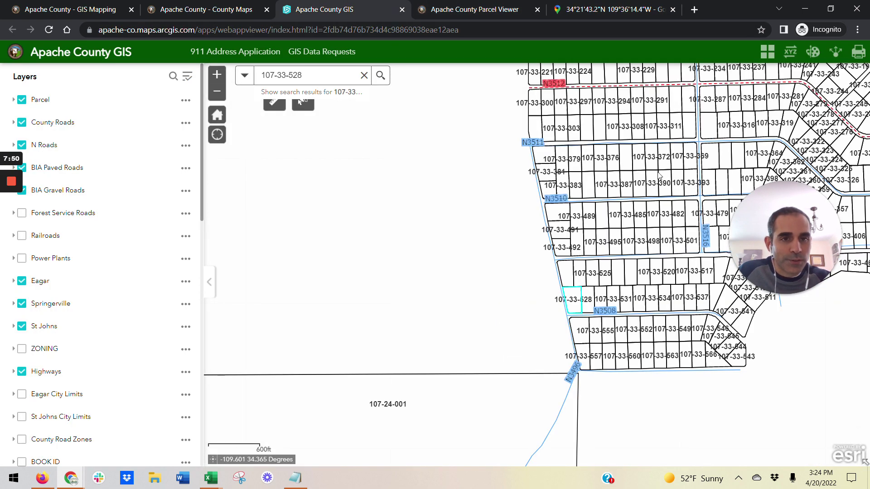
left_click_drag(627, 221, 423, 297)
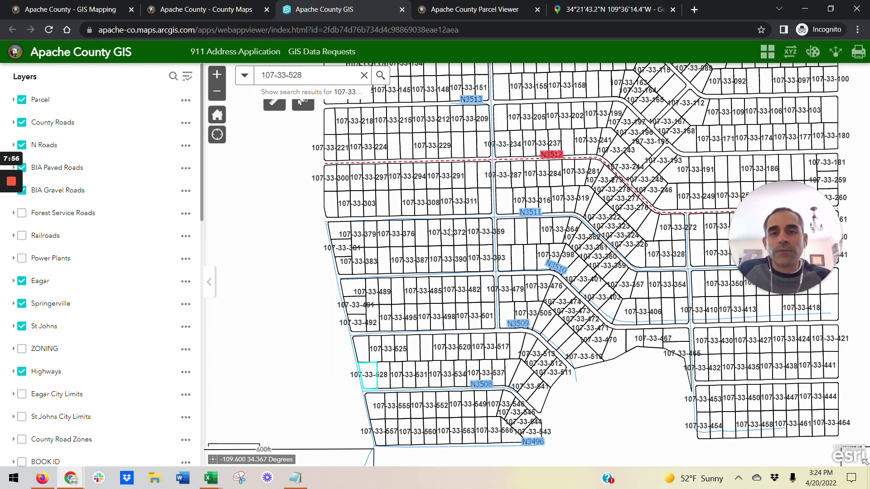
- Zoom out and back in on the pin to trace roads N3507, N3508 and N3496
left_click(593, 9)
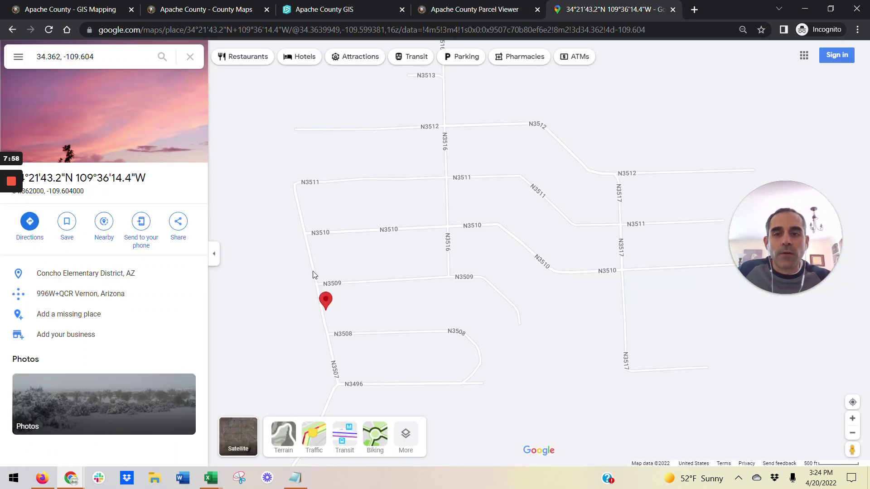
scroll(485, 210, "down", 1)
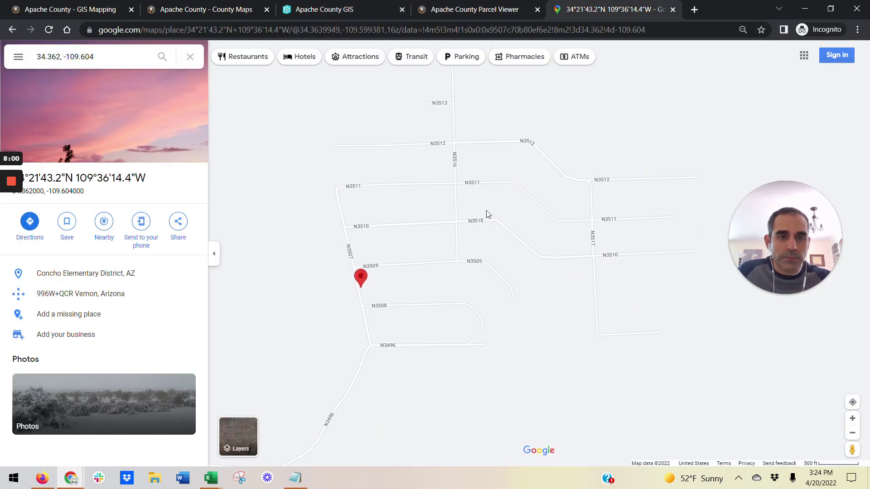
scroll(507, 213, "down", 3)
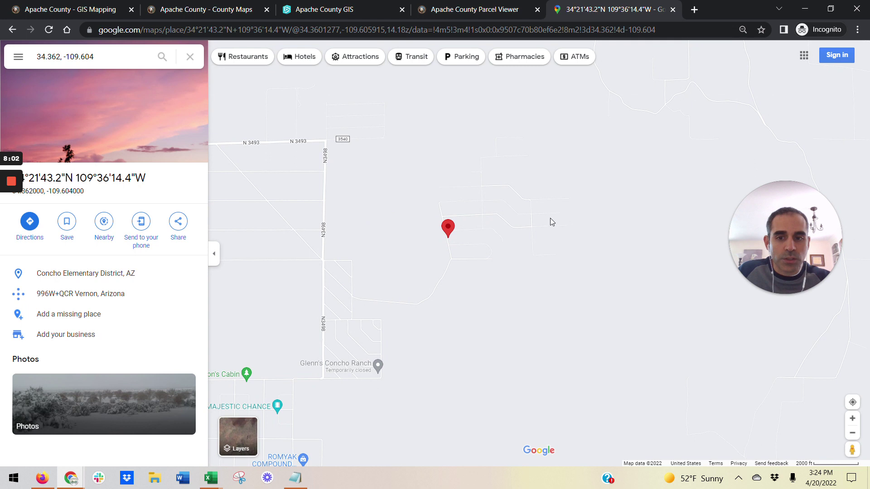
left_click_drag(355, 219, 414, 249)
scroll(532, 274, "up", 2)
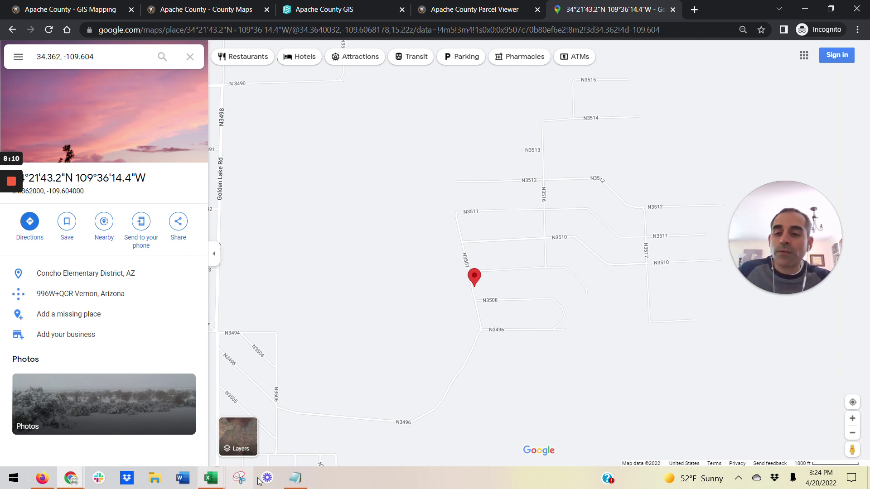
left_click(293, 482)
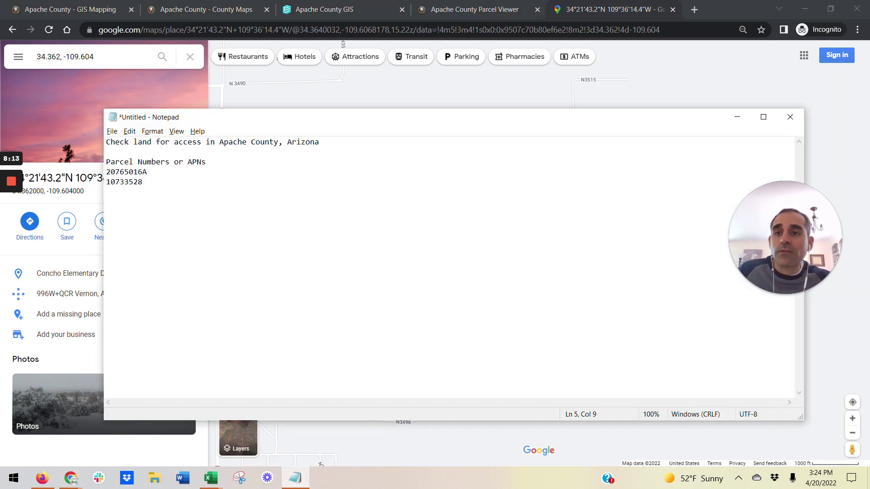
key("alt+Tab")
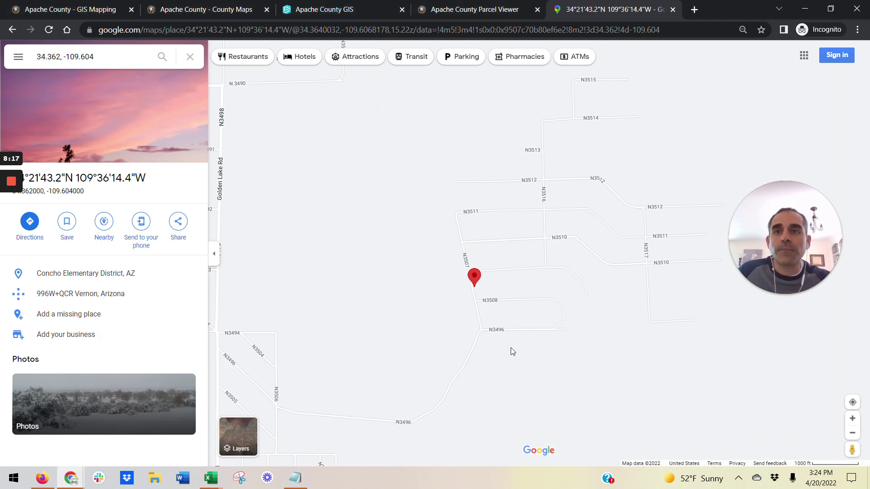
left_click(347, 8)
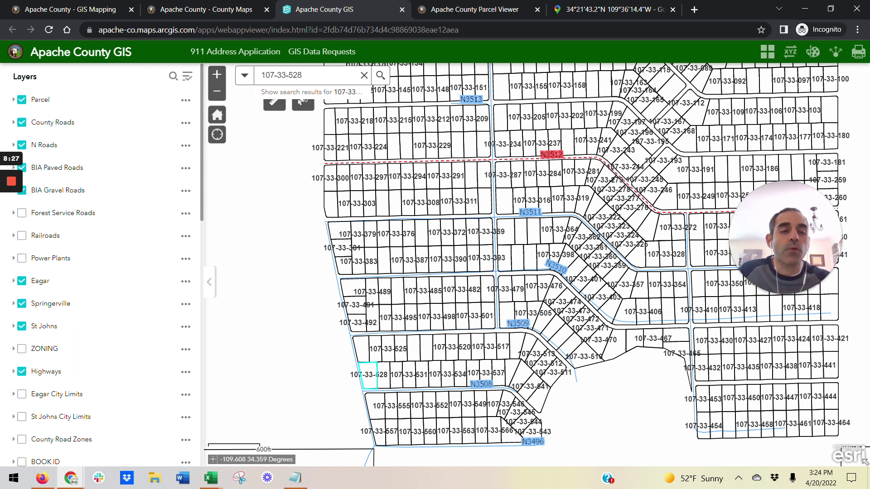
left_click(578, 13)
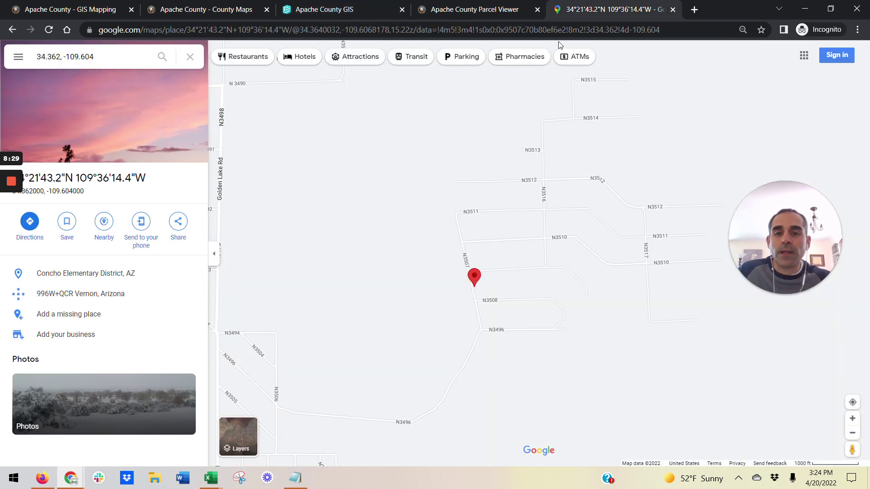